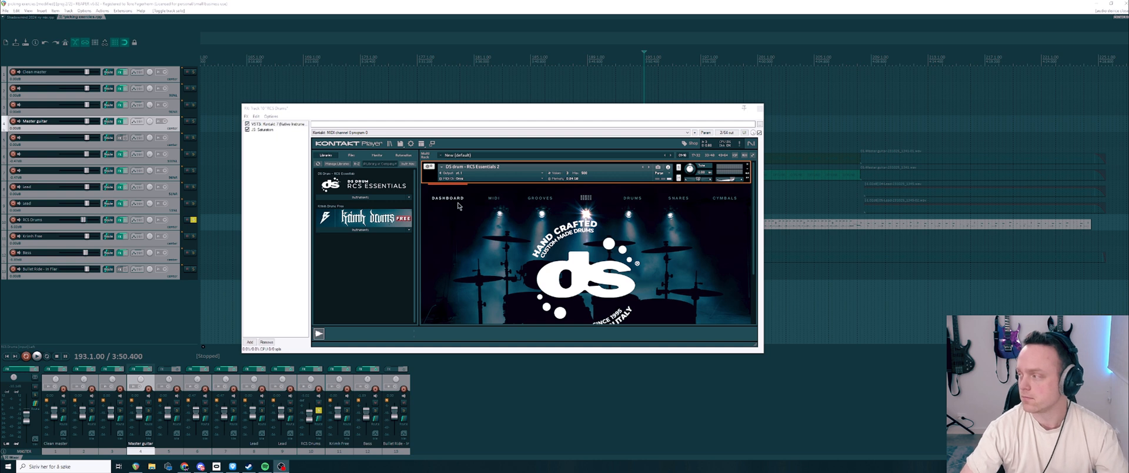
Step: Open the drums page and compare the Maple / Koto and Mahogany series
click(559, 113)
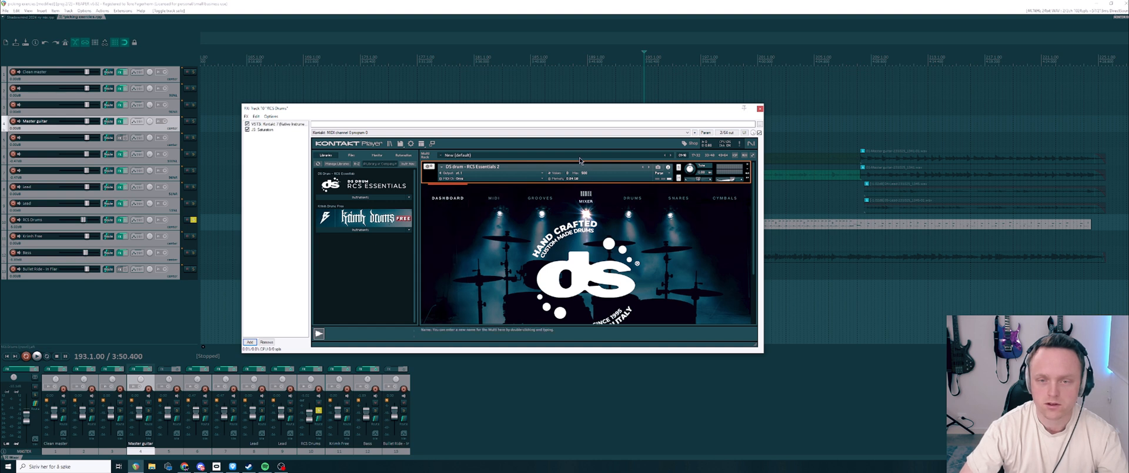
click(630, 197)
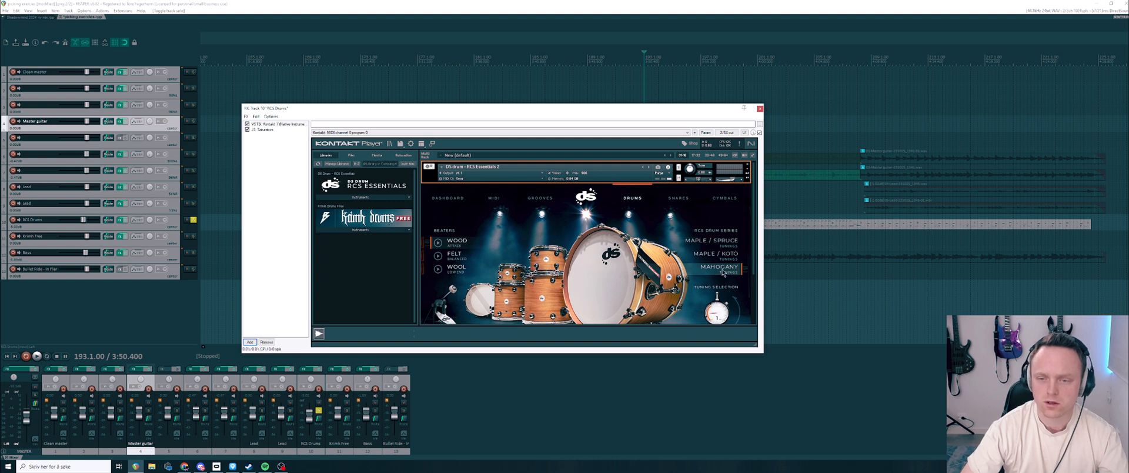
click(712, 253)
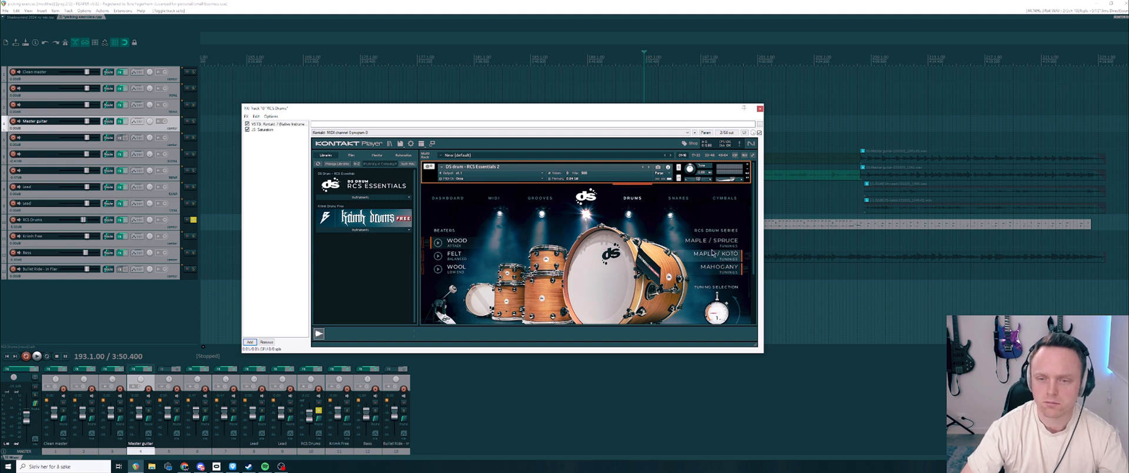
click(719, 269)
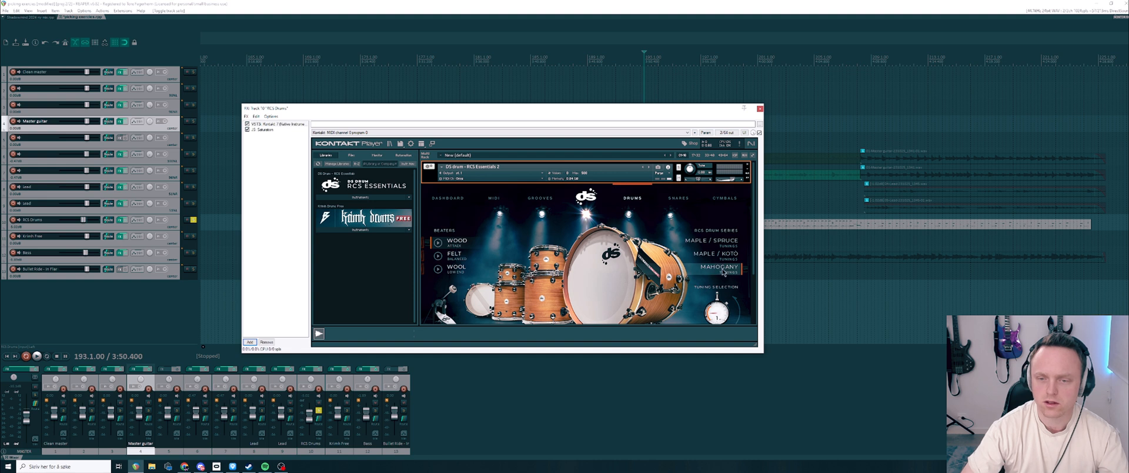
Step: Audition the Mahogany kick drum with the Wood, Felt and Wool beaters
click(437, 242)
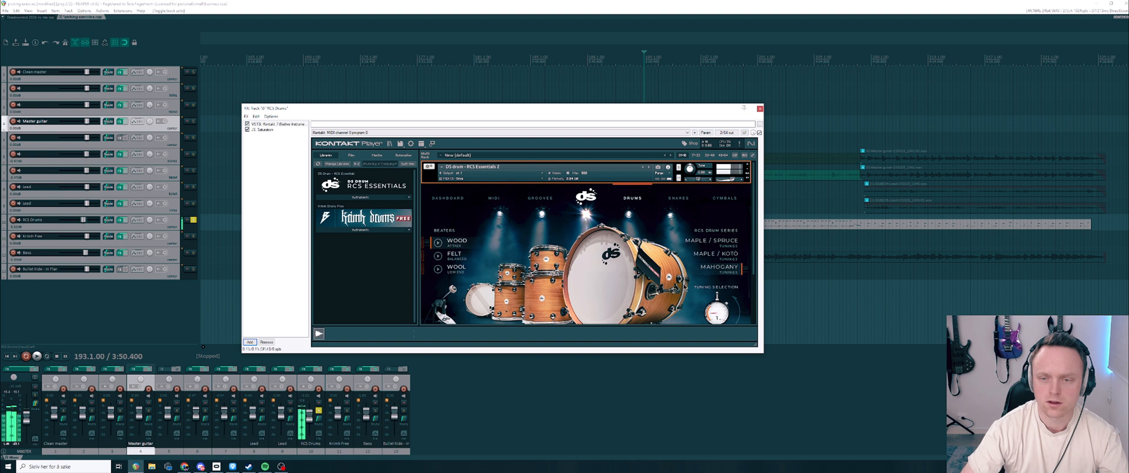
click(438, 257)
click(438, 257)
click(439, 270)
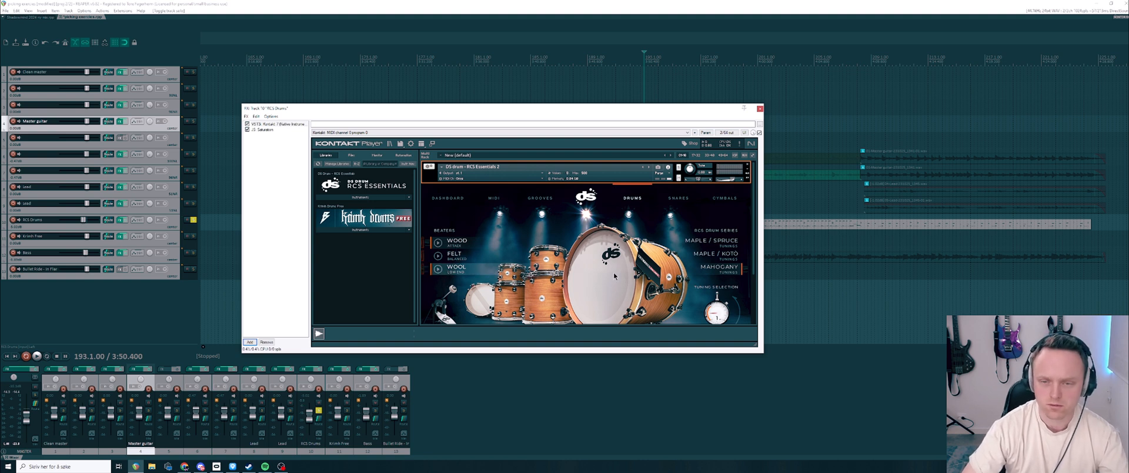
Step: Audition the kick of the Maple / Koto and Maple / Spruce kits, and switch back to the Mahogany kit
click(725, 257)
click(438, 257)
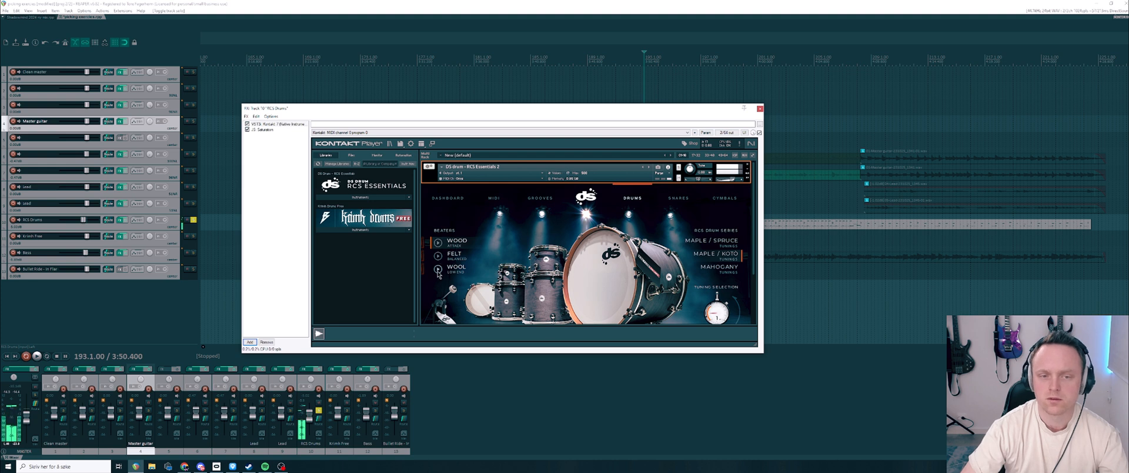
click(710, 240)
click(438, 256)
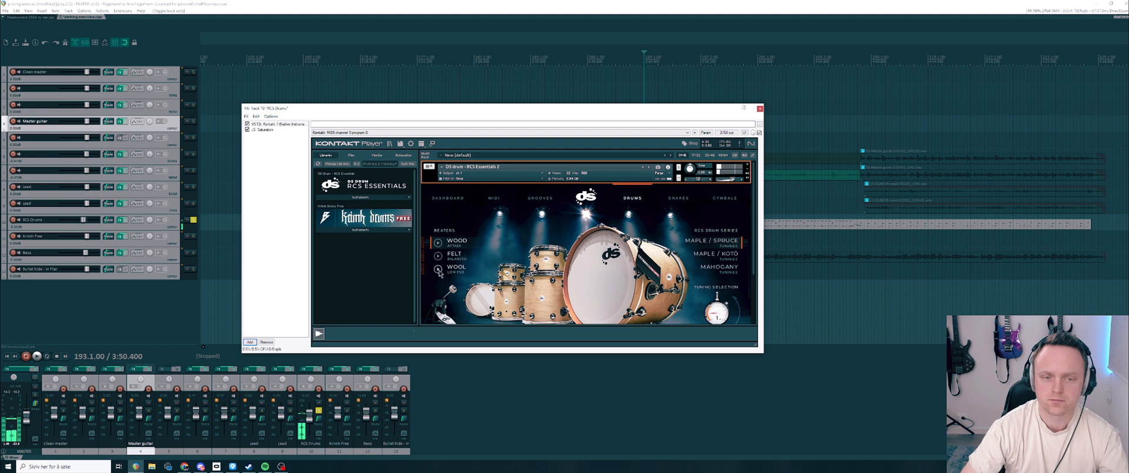
click(718, 267)
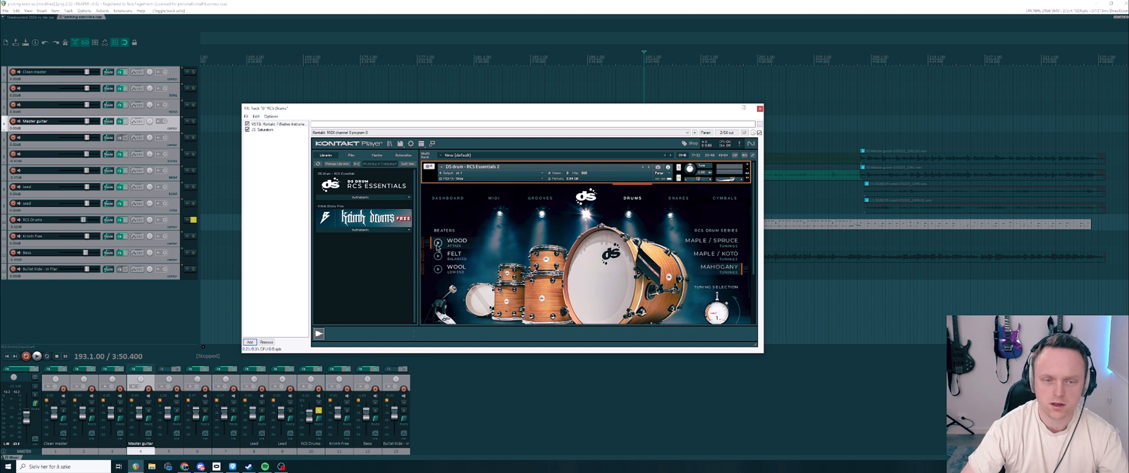
Step: Enlarge the plug-in window to show the full snares page and audition snares from the metal, RCS drum and Mother Nature series
click(678, 198)
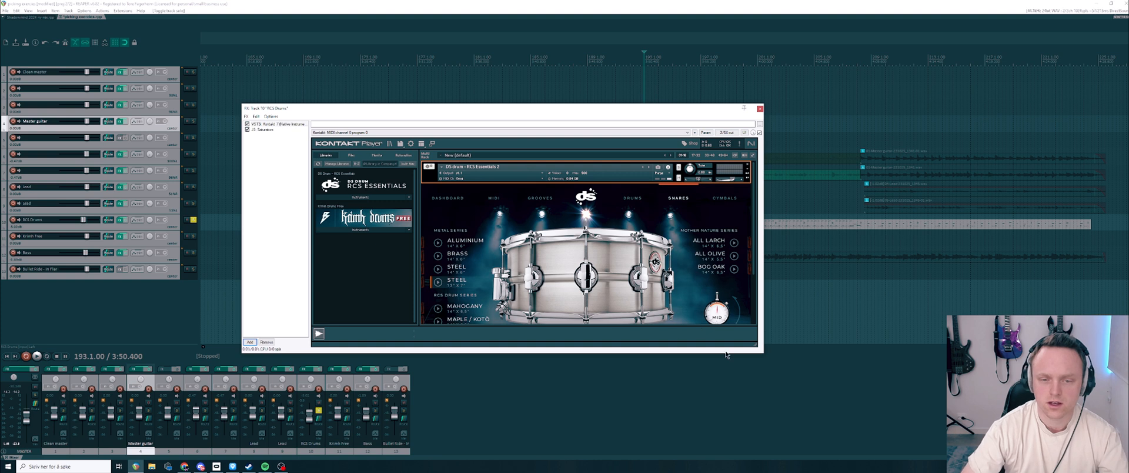
drag(757, 348, 766, 400)
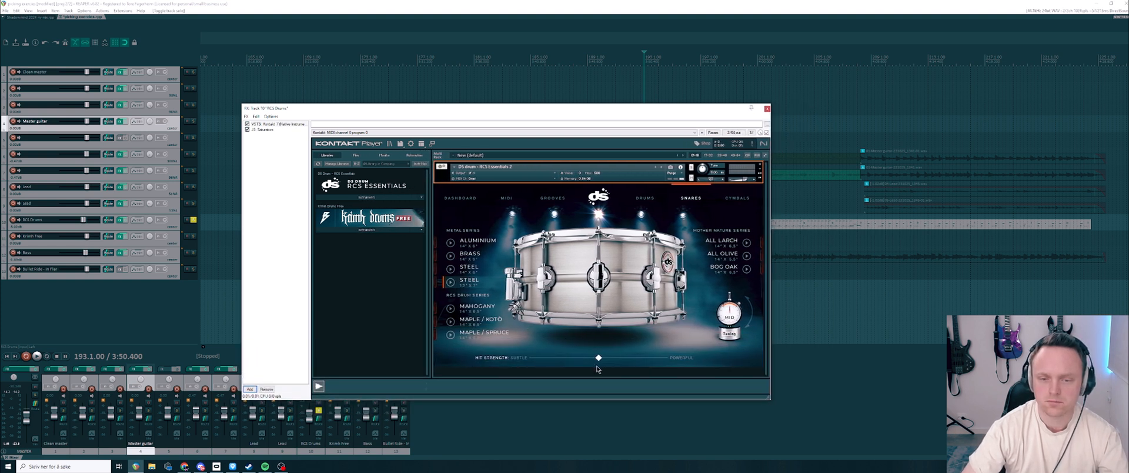
click(451, 256)
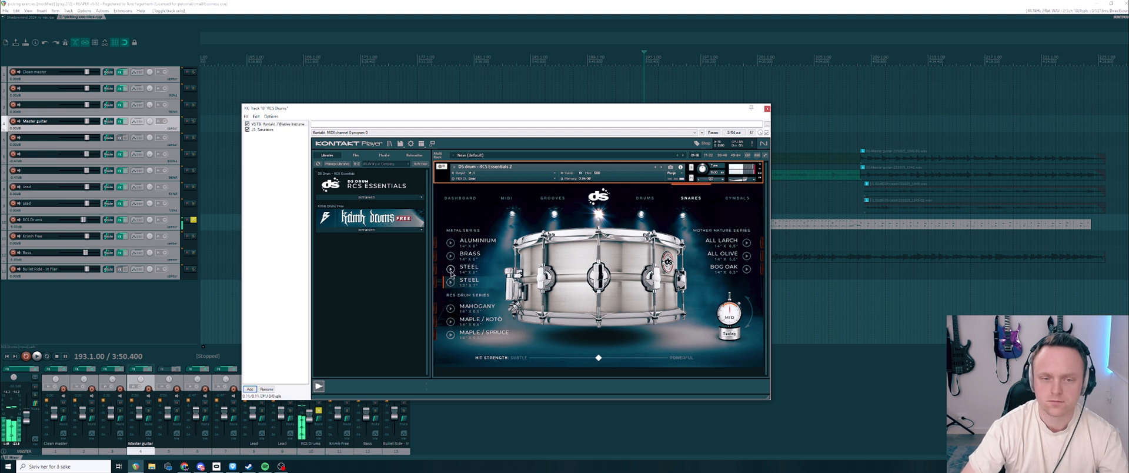
click(450, 243)
click(450, 308)
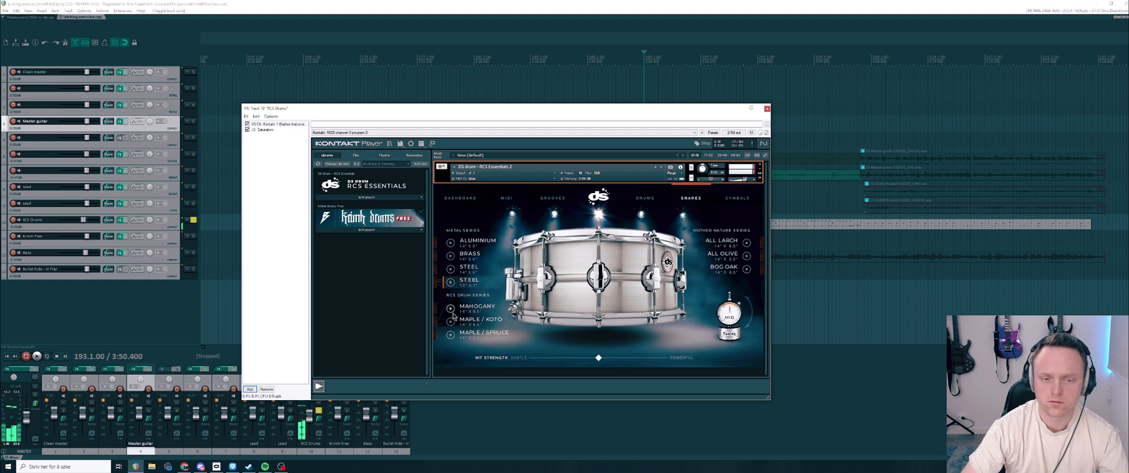
click(450, 334)
click(746, 256)
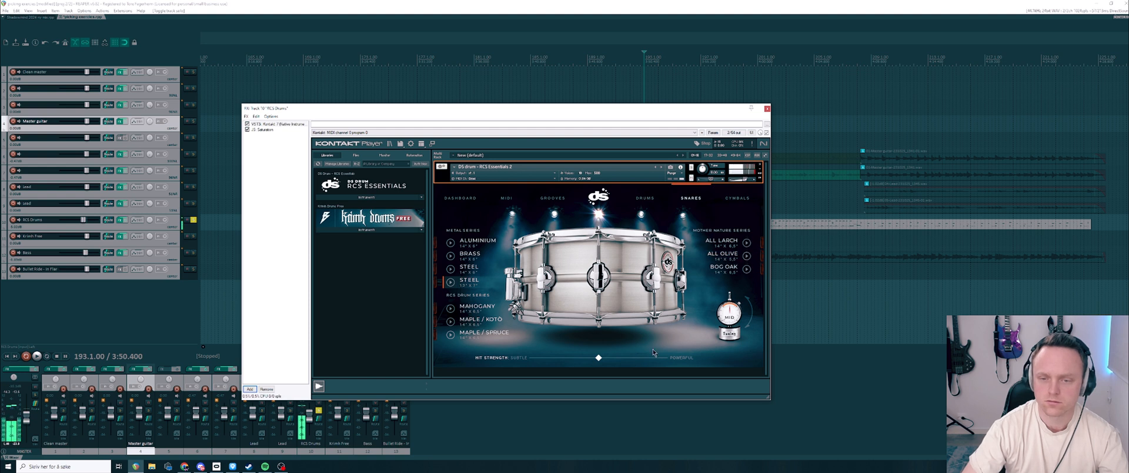
Step: Compare the steel snares at powerful and subtle hit strengths, and set the hit strength slightly above the middle
drag(599, 357, 698, 360)
click(451, 281)
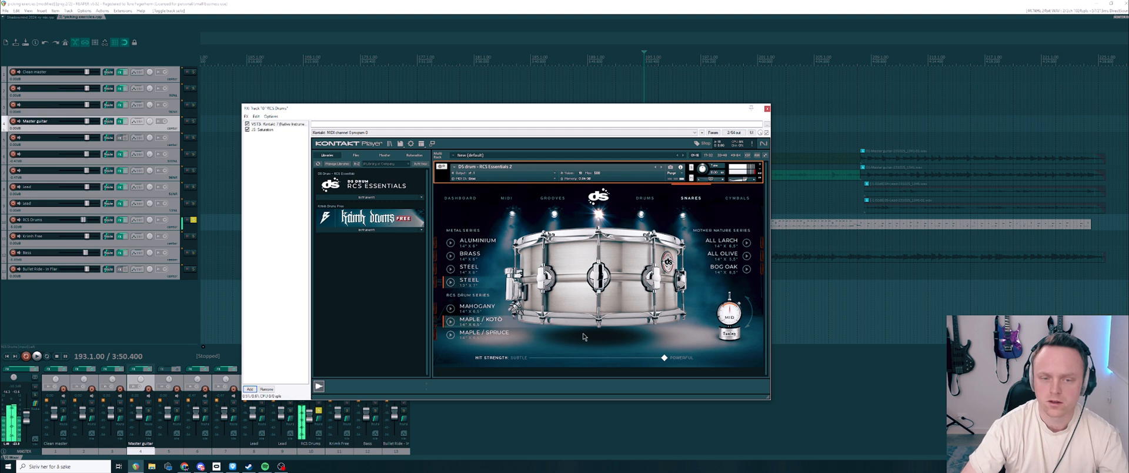
drag(664, 358, 522, 357)
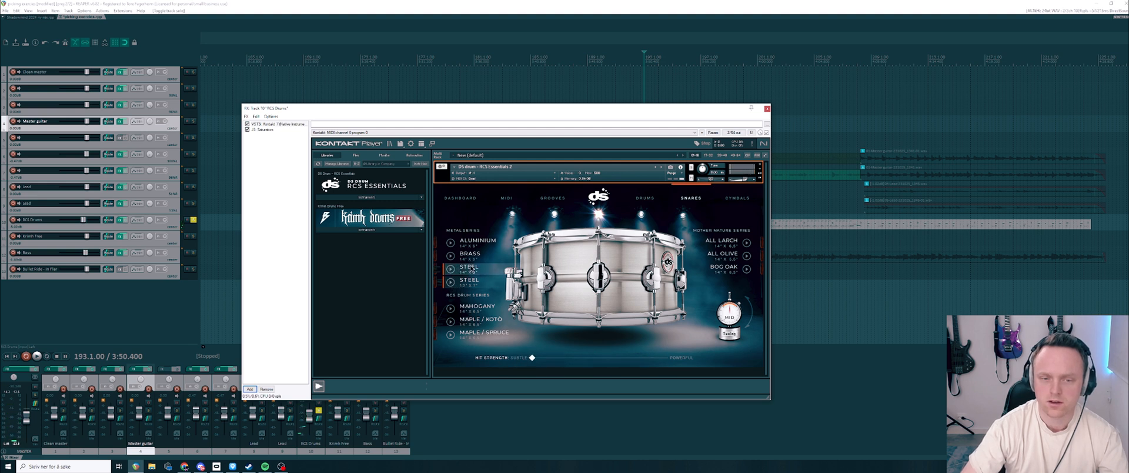
click(450, 281)
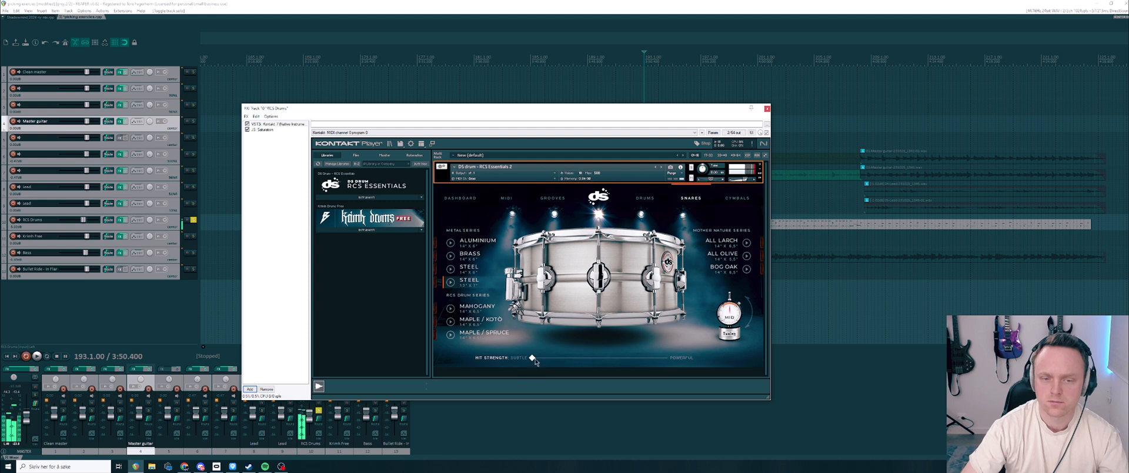
mouse_move(532, 358)
mouse_down()
mouse_move(674, 358)
mouse_move(531, 358)
mouse_up()
click(451, 270)
click(452, 270)
click(453, 271)
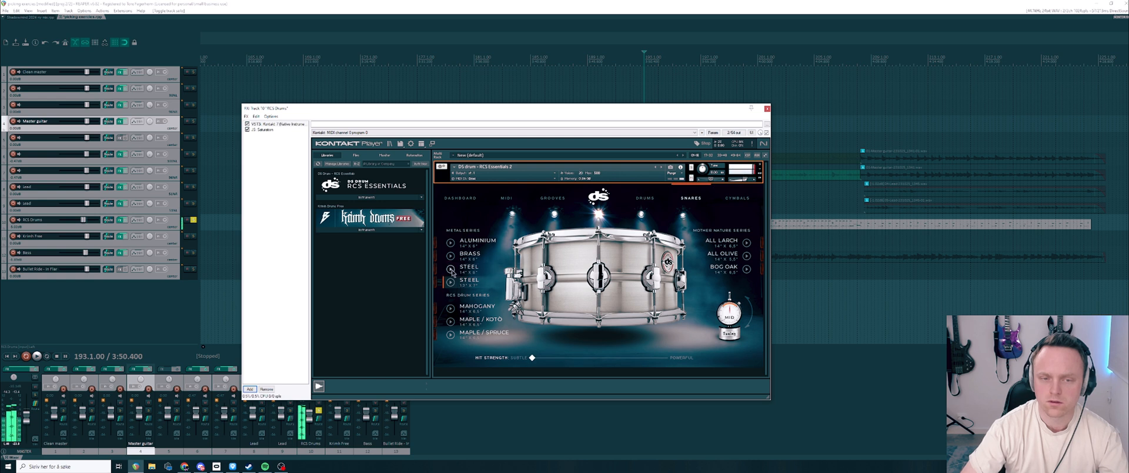
drag(532, 359, 630, 357)
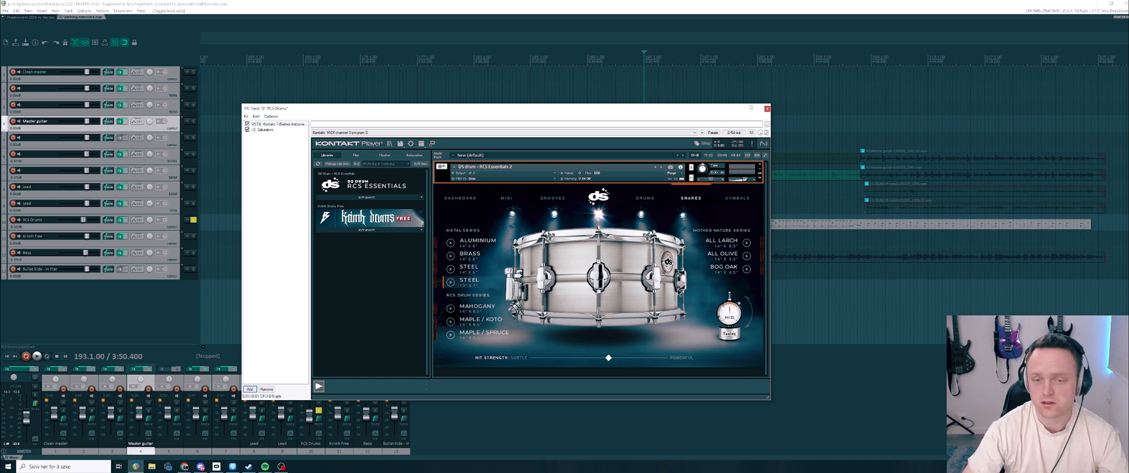
click(464, 271)
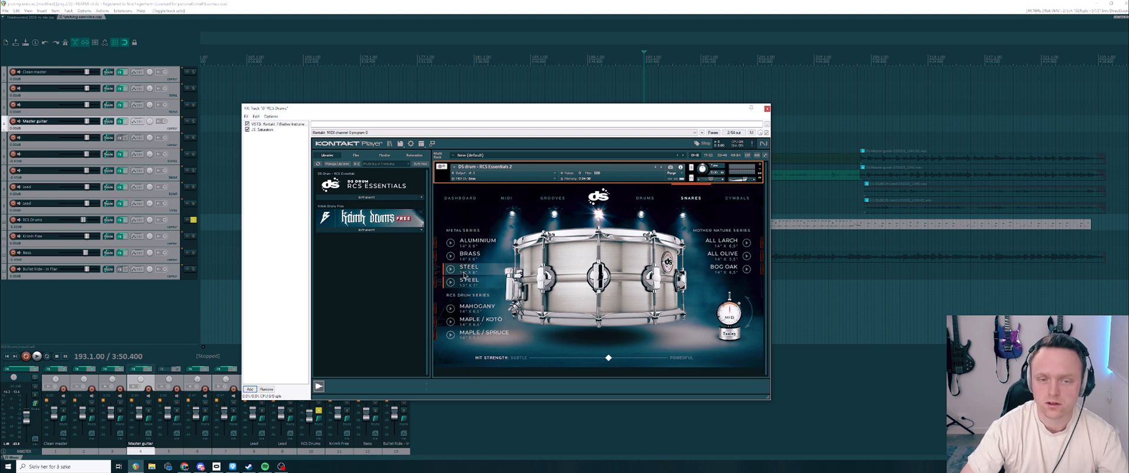
Step: Check the shell and tuning options of a tom on the drums page, and revisit the snares page
click(645, 200)
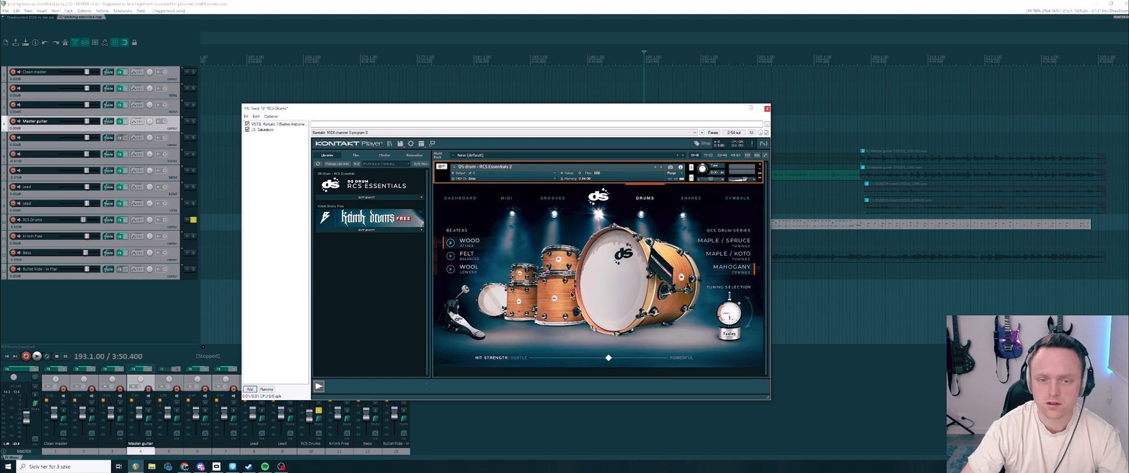
click(551, 304)
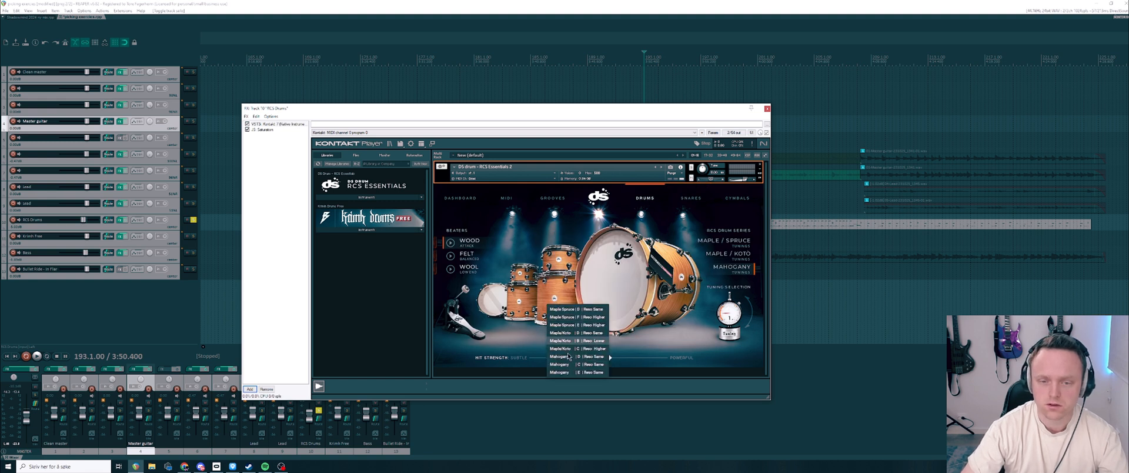
click(562, 332)
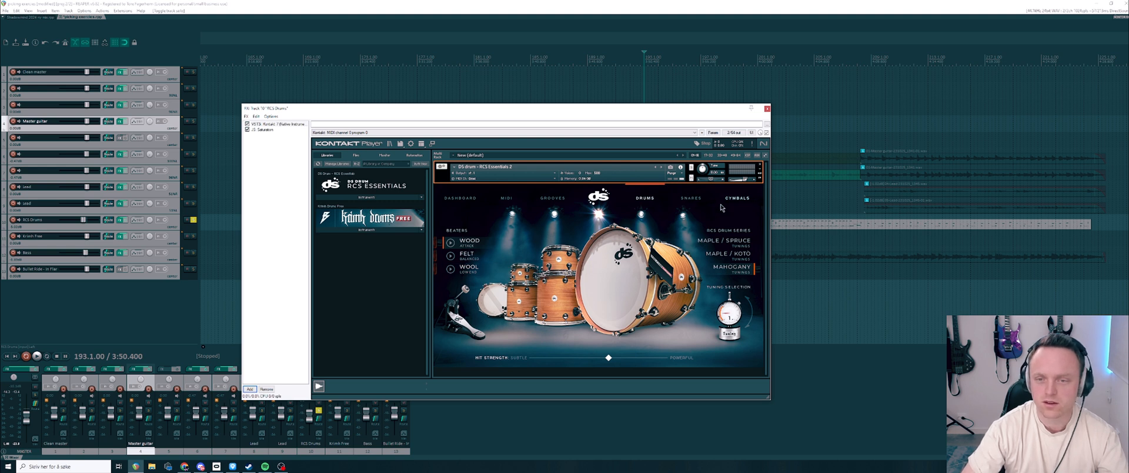
click(691, 198)
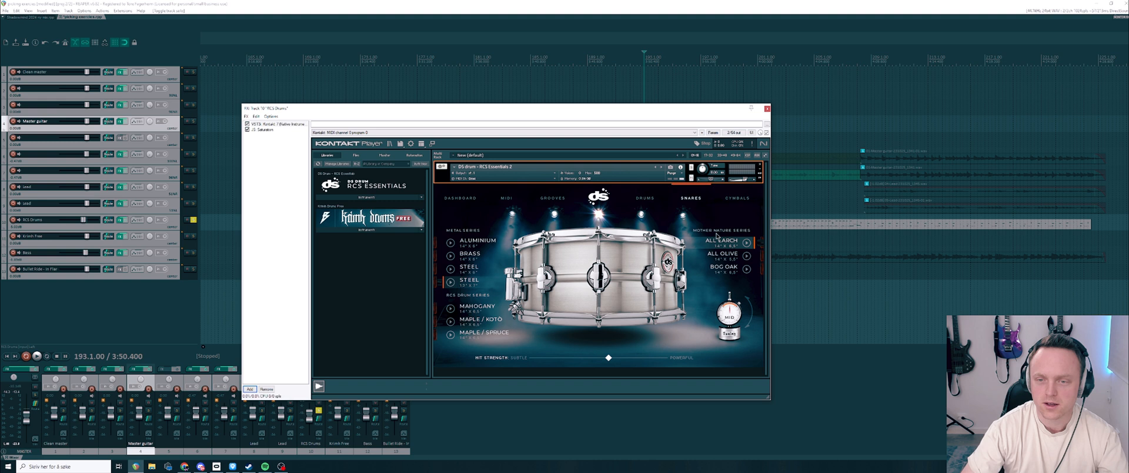
Step: Audition the left crash, hi-hat, china, right crash and ride on the cymbals page
click(733, 199)
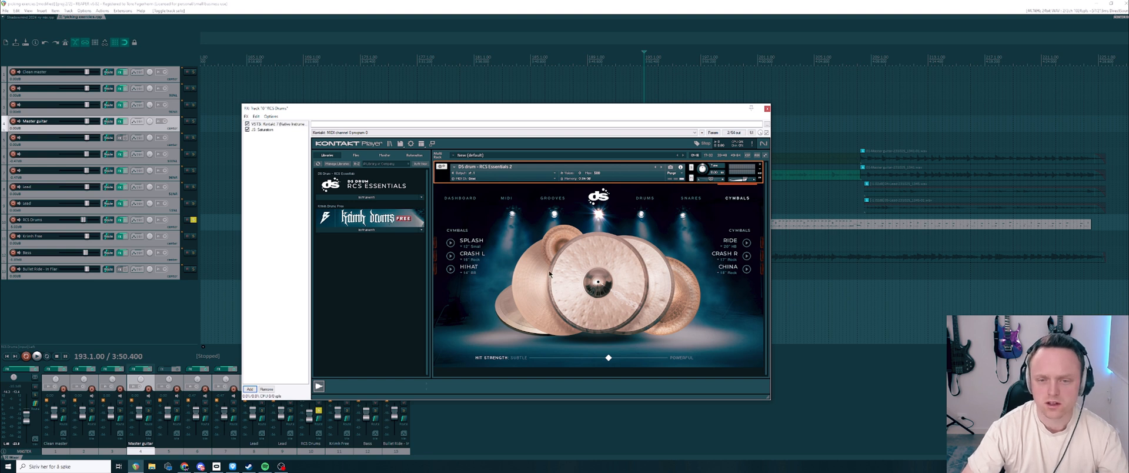
click(450, 255)
click(450, 269)
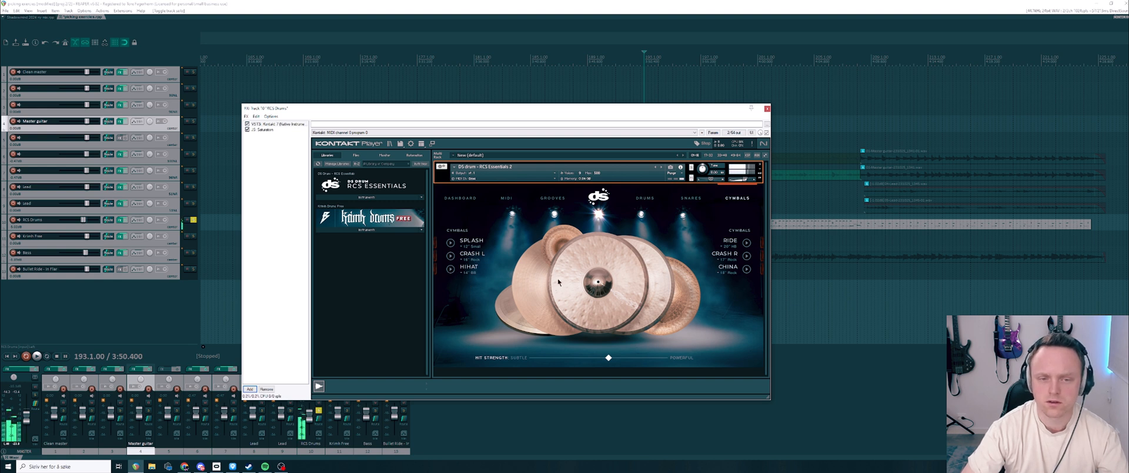
click(746, 269)
click(747, 256)
click(746, 243)
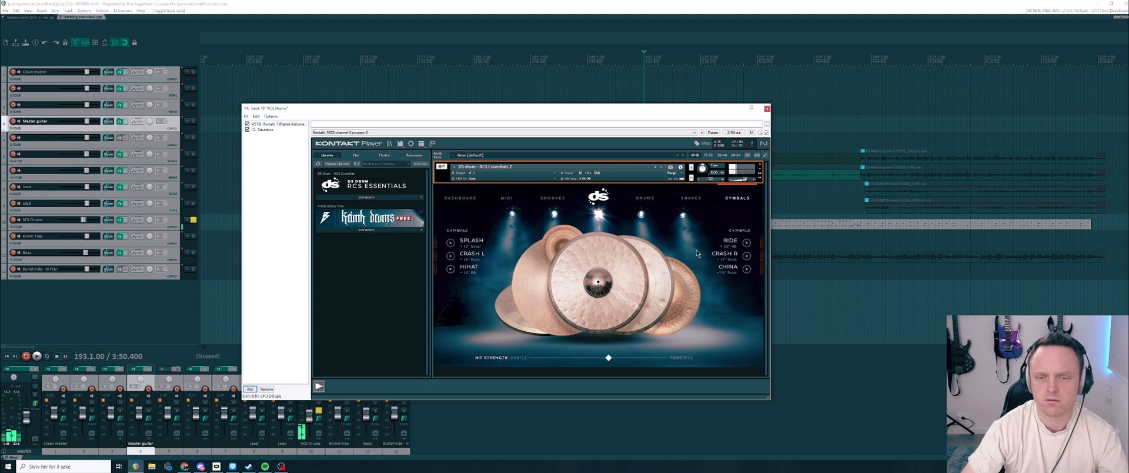
click(747, 243)
click(747, 256)
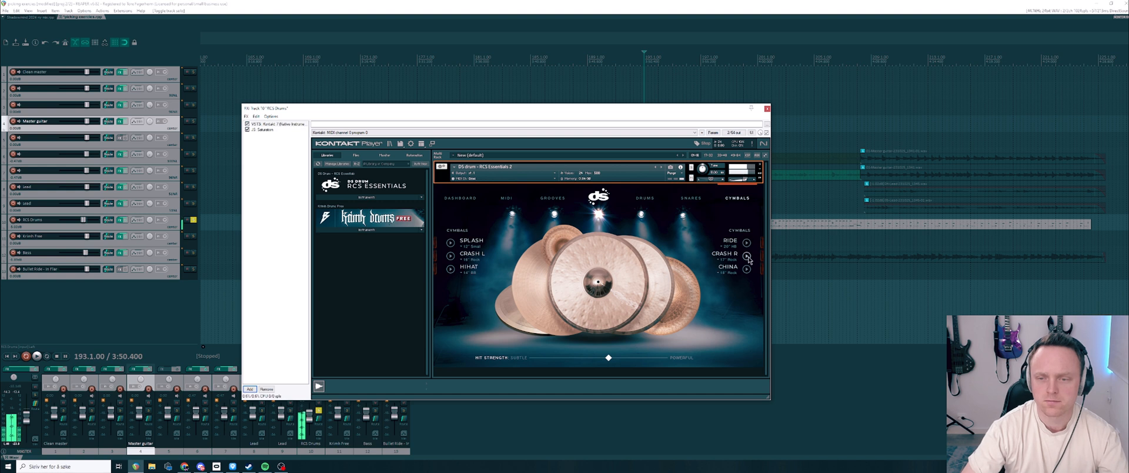
Step: Look through the available cymbal models for the right crash, china, left crash and splash
click(720, 259)
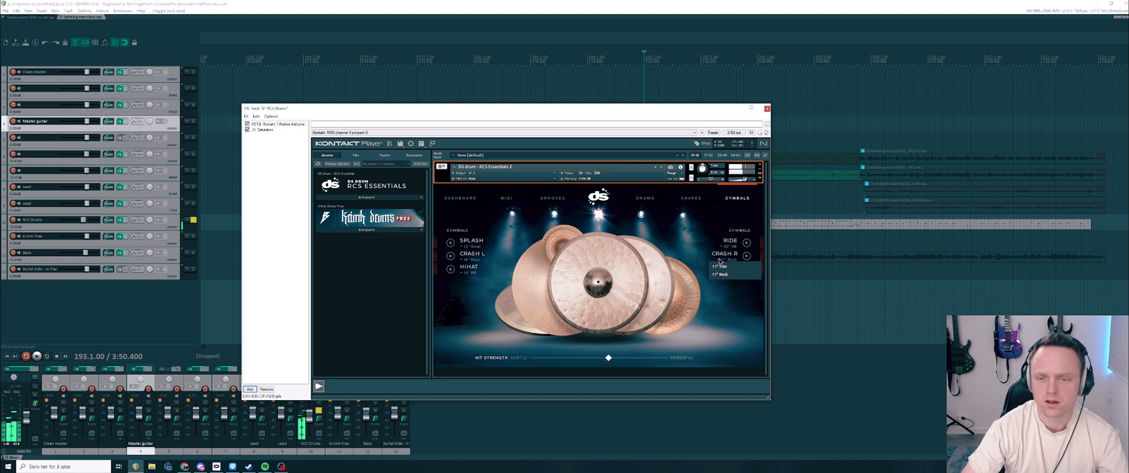
click(720, 274)
click(725, 273)
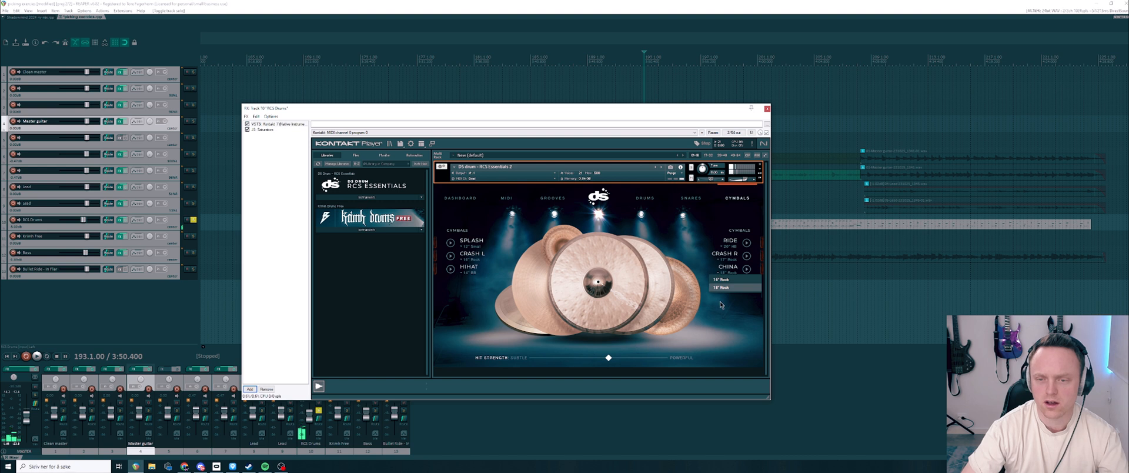
click(464, 259)
click(462, 290)
click(462, 247)
click(465, 310)
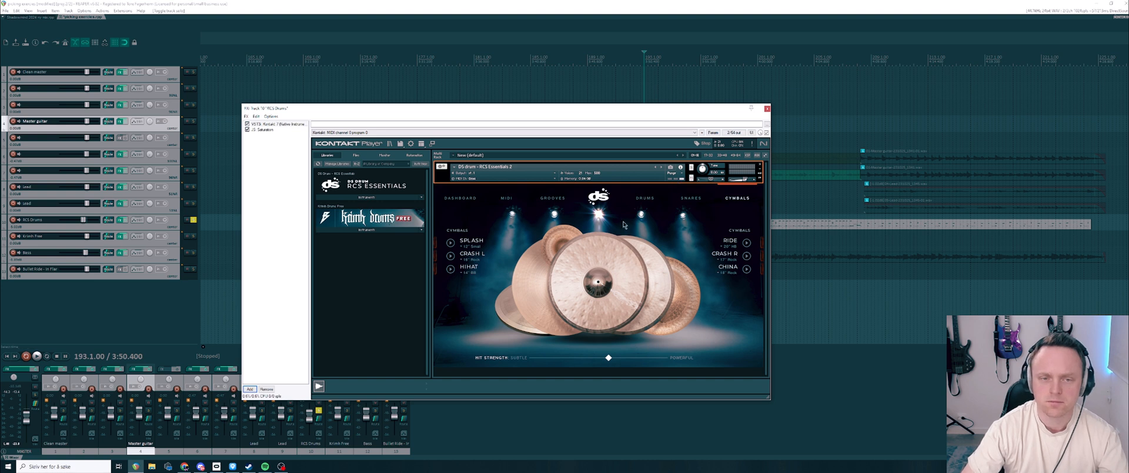
Step: On the grooves page, open the DS RCS Essentials MIDI pack and browse the grooves of its different artists
click(645, 198)
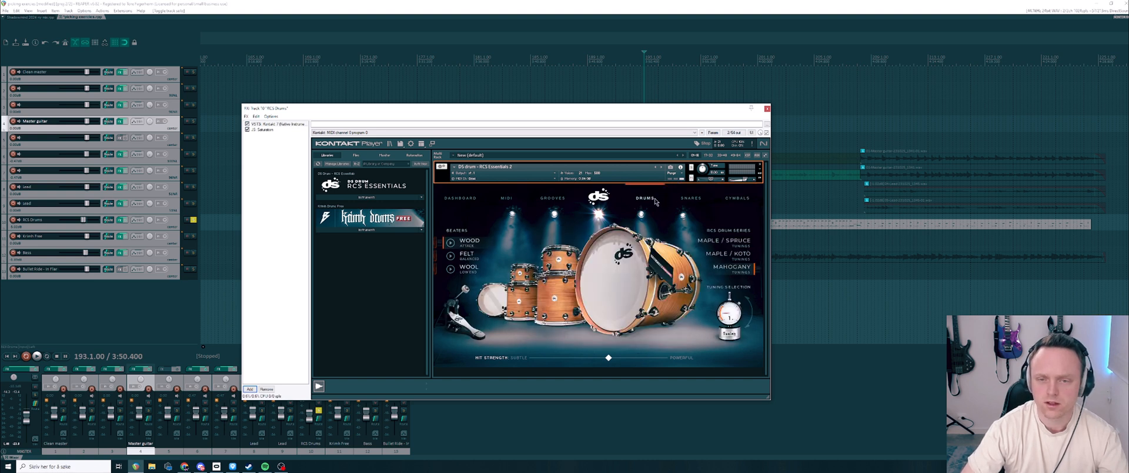
click(598, 199)
click(550, 203)
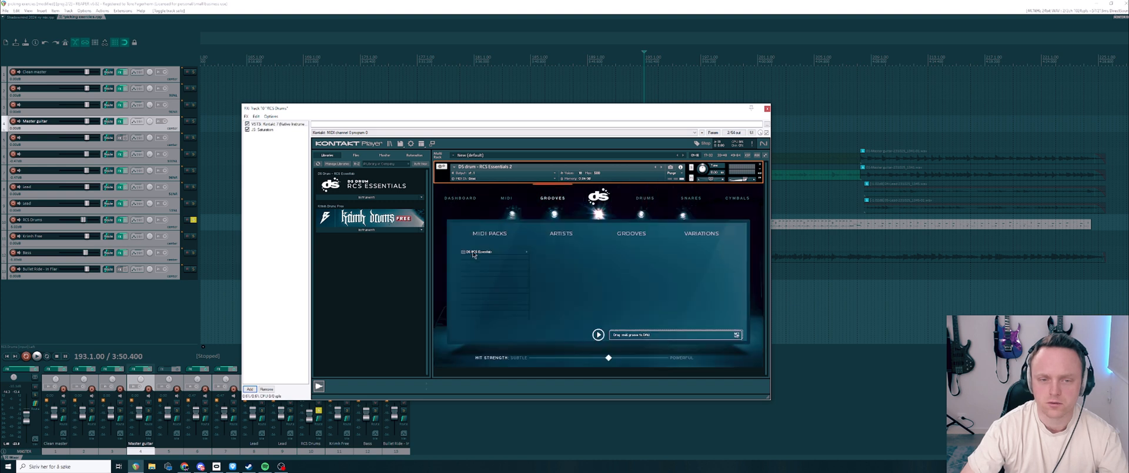
click(522, 253)
click(597, 252)
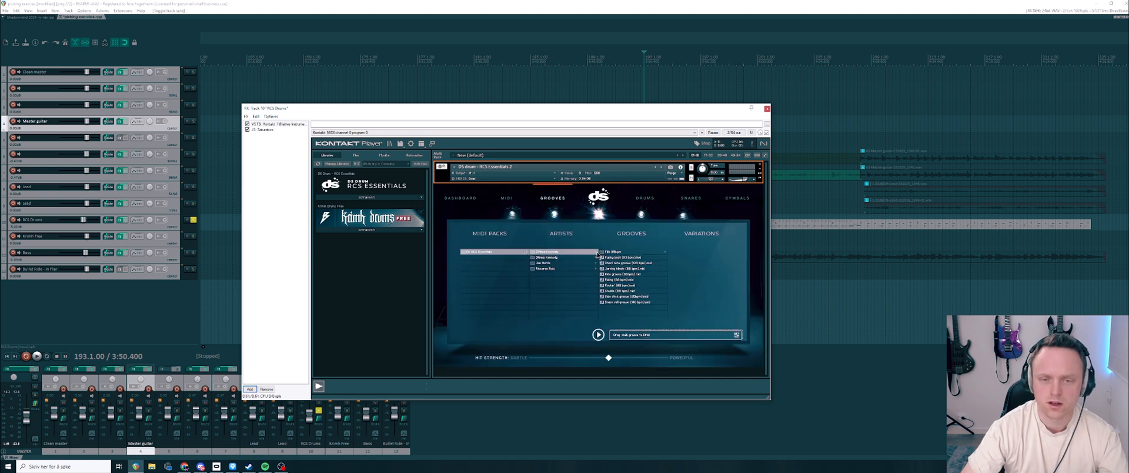
click(596, 258)
click(597, 263)
click(597, 269)
click(596, 262)
click(597, 257)
click(597, 251)
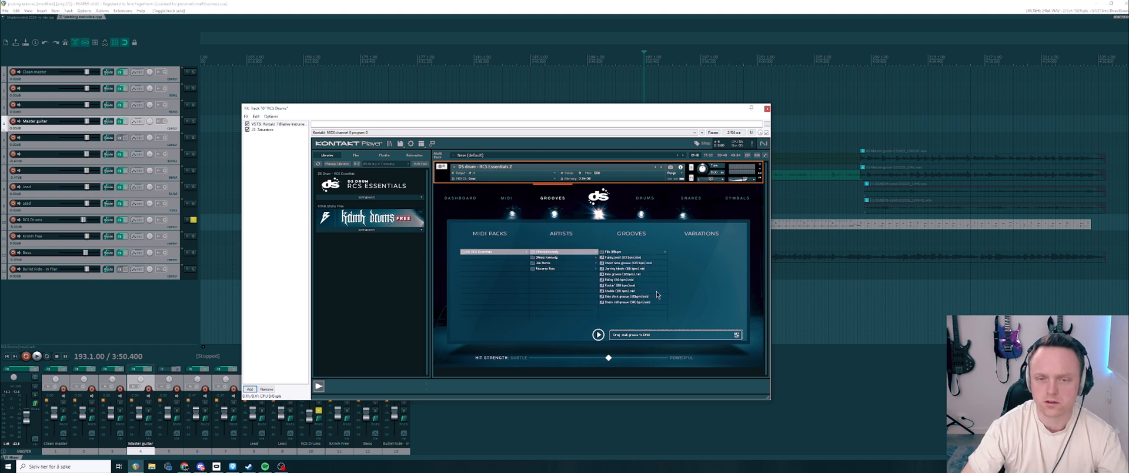
Step: Review the MIDI assignments page and its humanize option, revisit the dashboard, and open the drum mixer
click(506, 198)
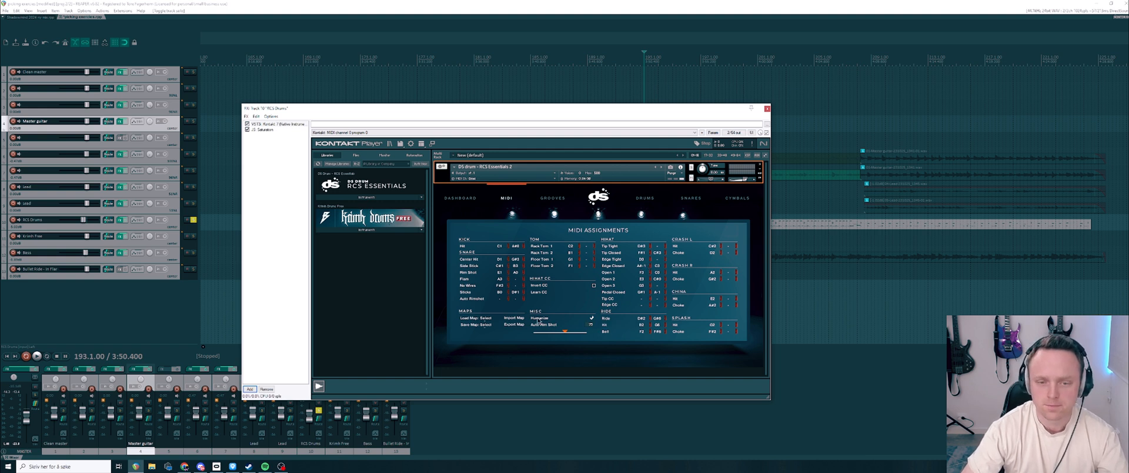
click(591, 319)
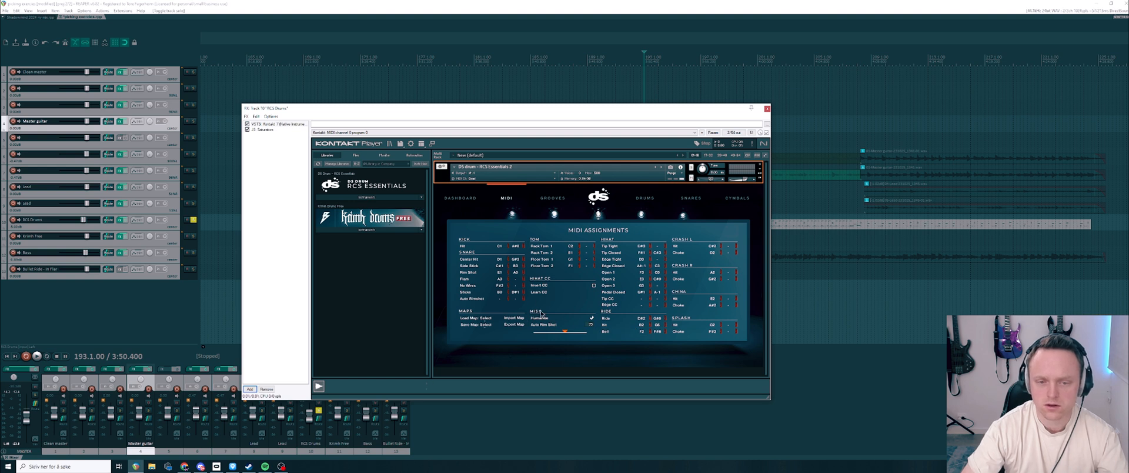
click(460, 198)
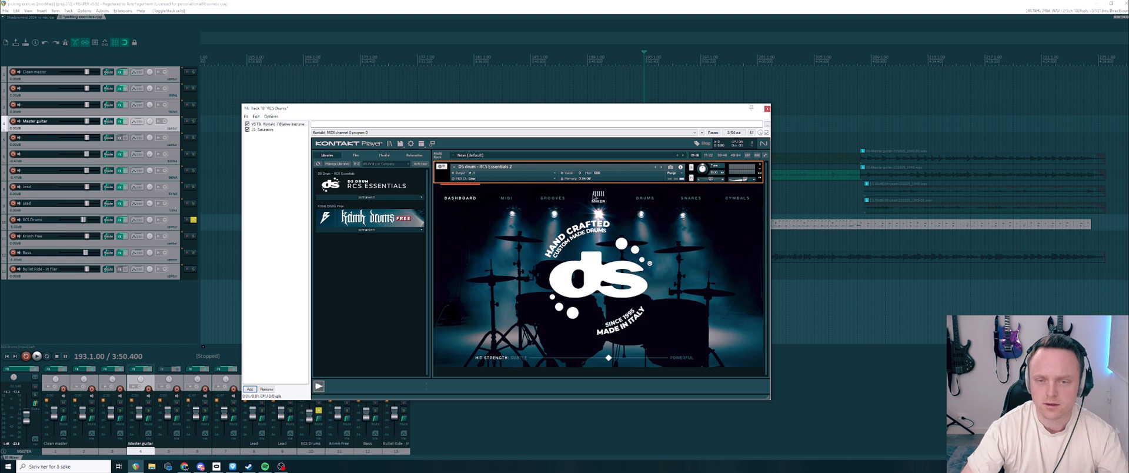
click(594, 197)
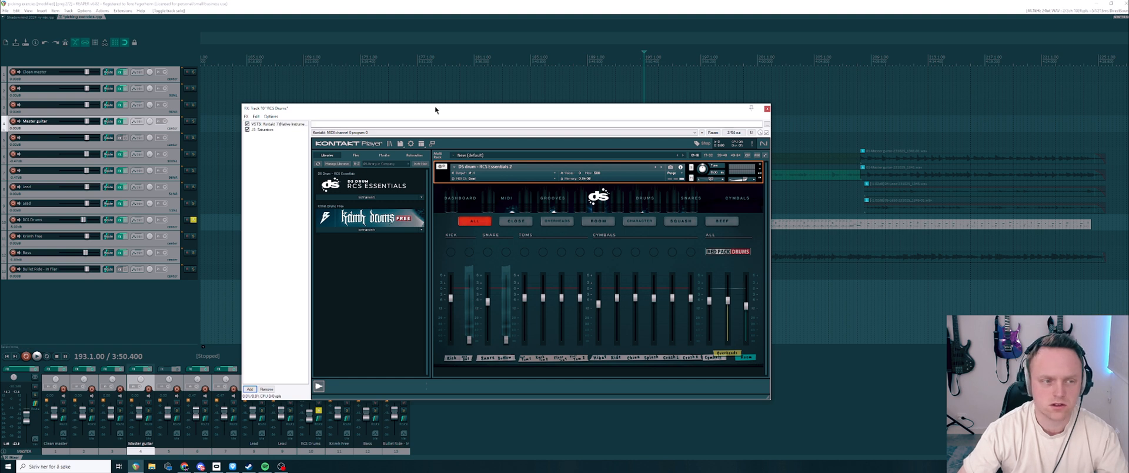
Step: Play the drum track from the edit cursor, and play it again from bar 207 with the full mixer shown
key(space)
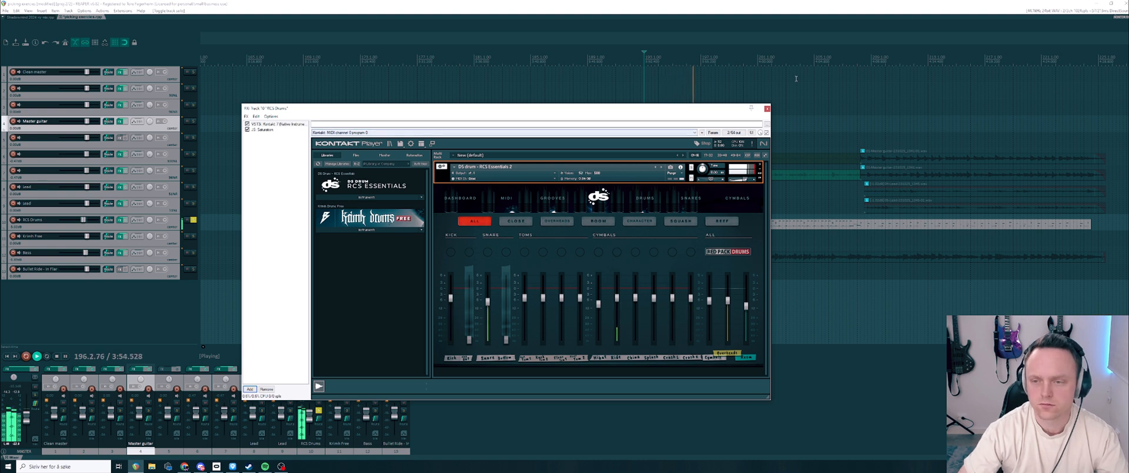
click(842, 55)
key(space)
key(space)
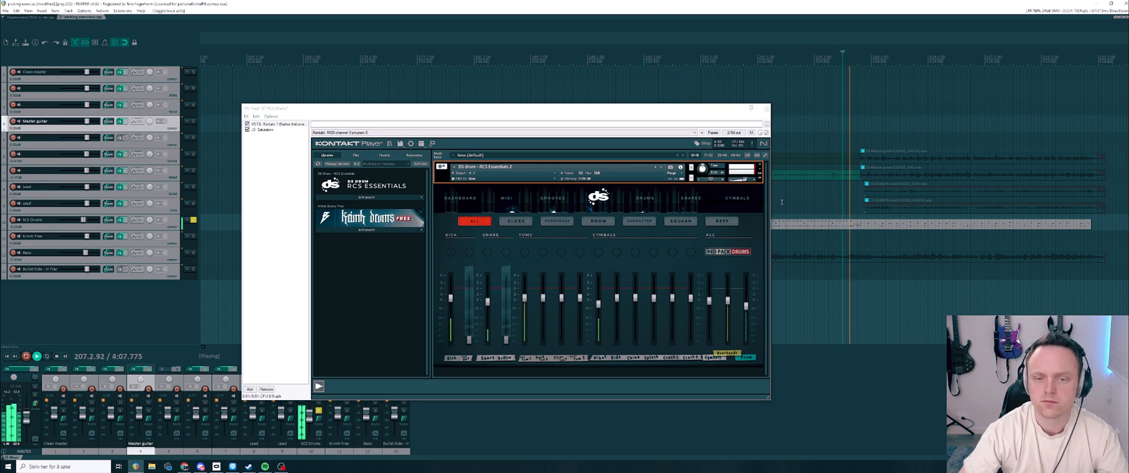
key(space)
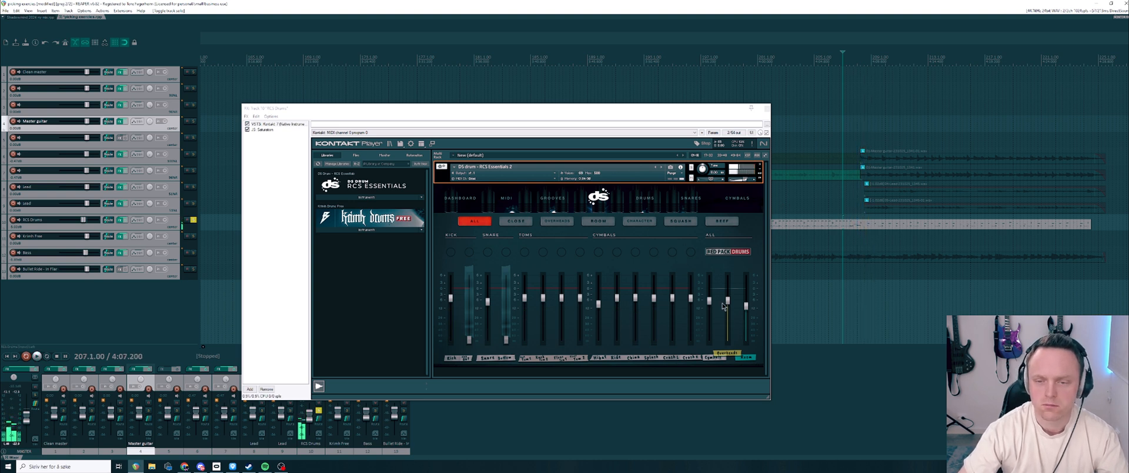
Step: Show the close mic channels in the mixer and play the drum track from bar 205
click(516, 221)
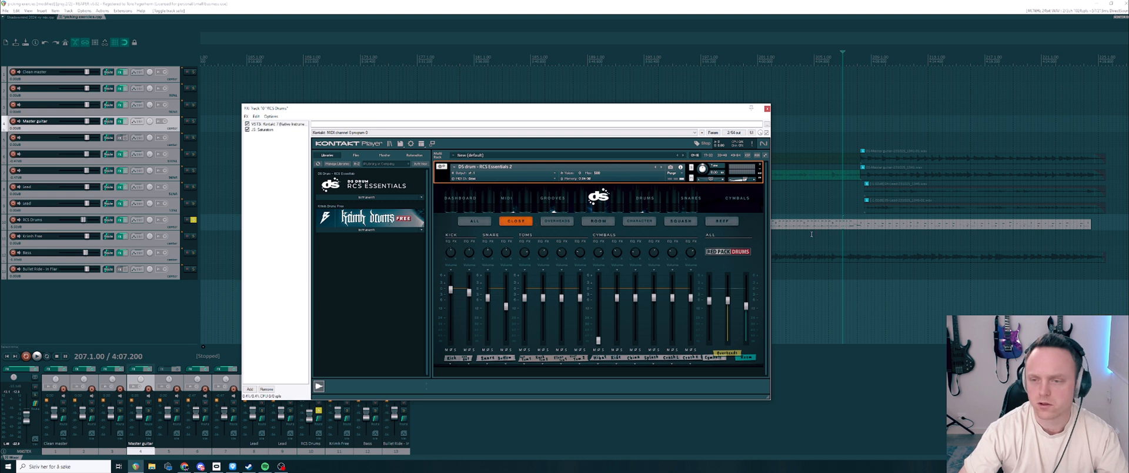
click(813, 60)
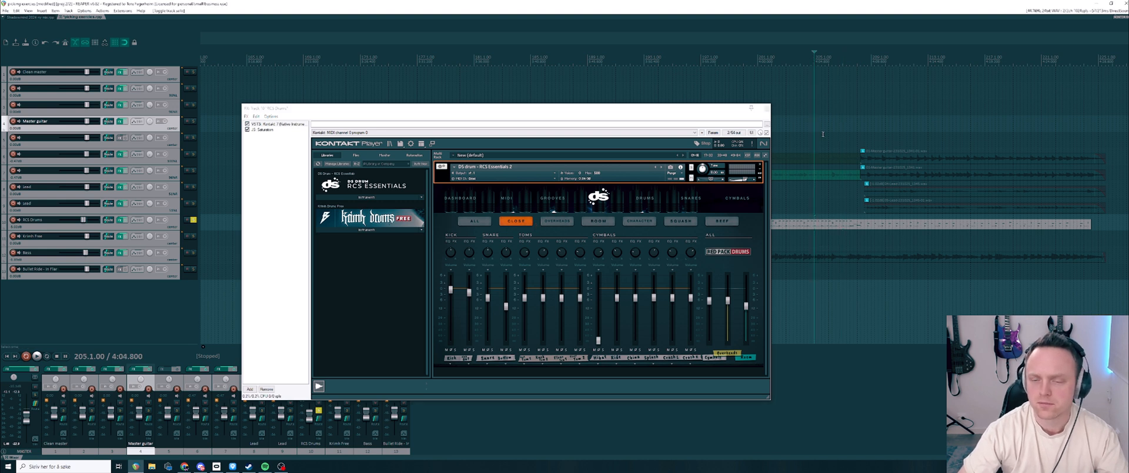
key(space)
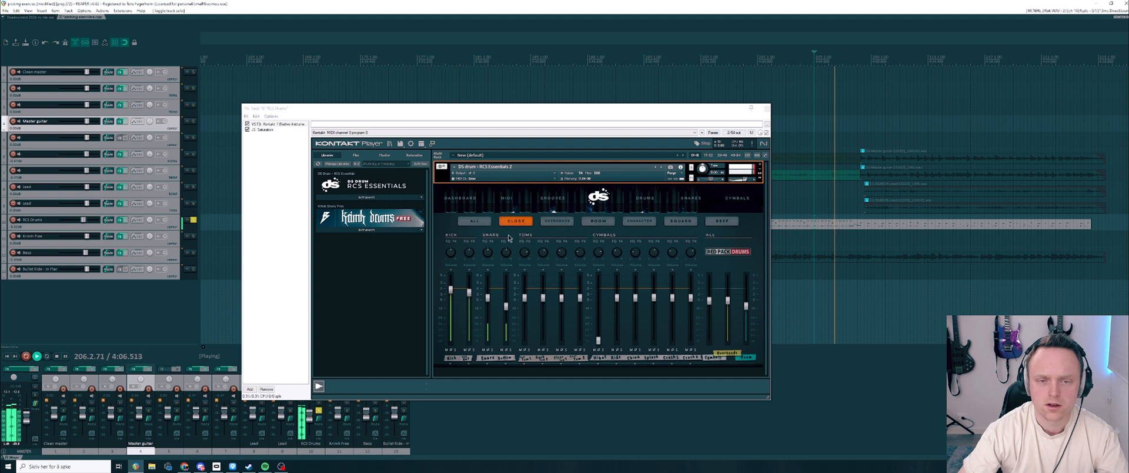
key(space)
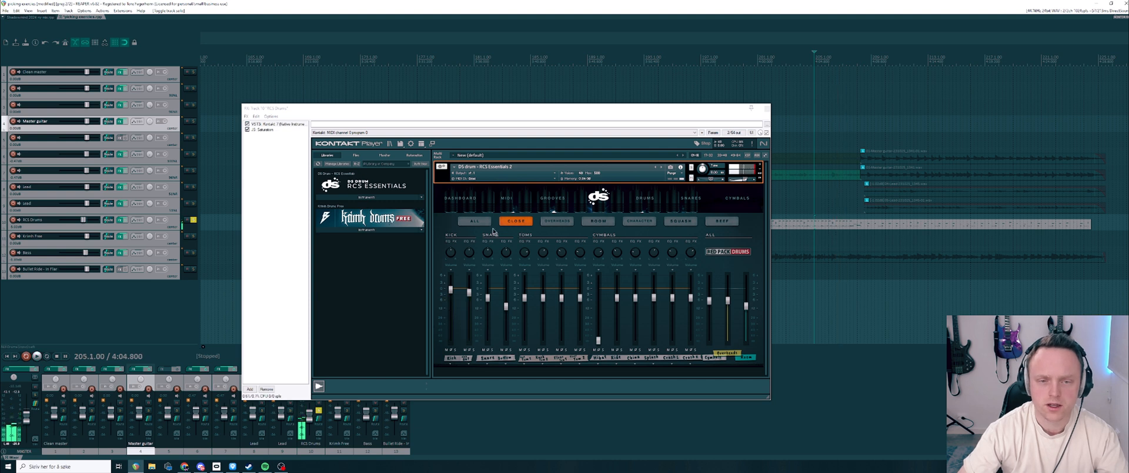
Step: Solo the two kick channels of the close mics and play the groove from bar 205
click(474, 351)
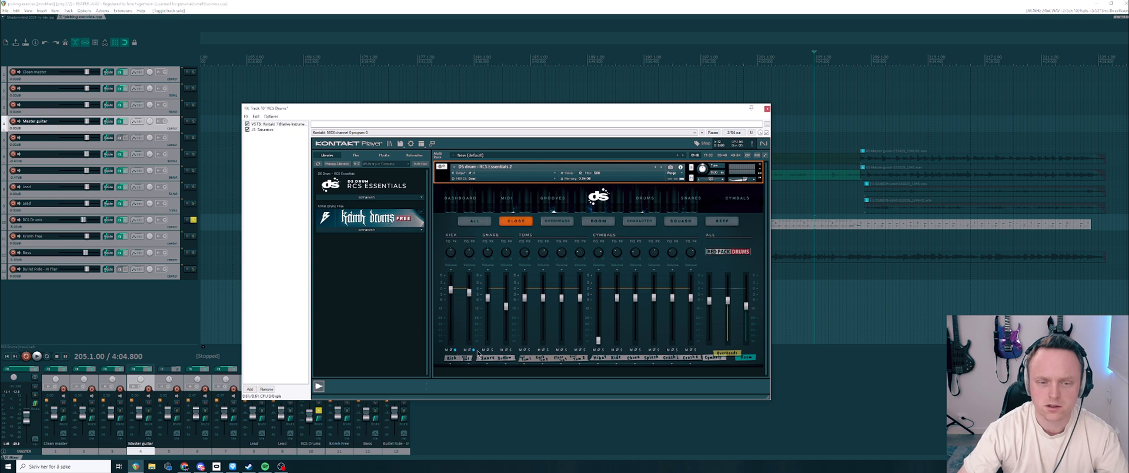
key(space)
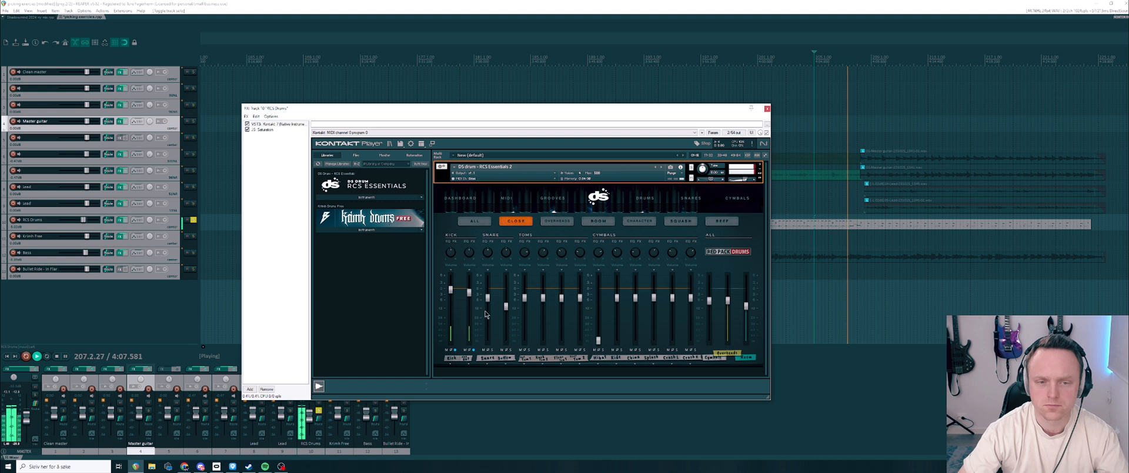
key(space)
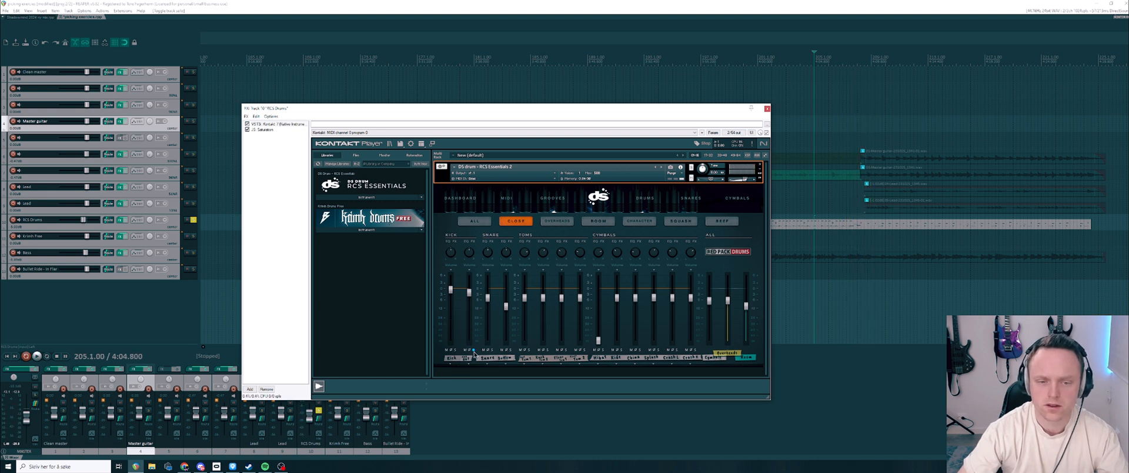
Step: Audition the soloed kick through the overhead mics and through the room mics
click(564, 223)
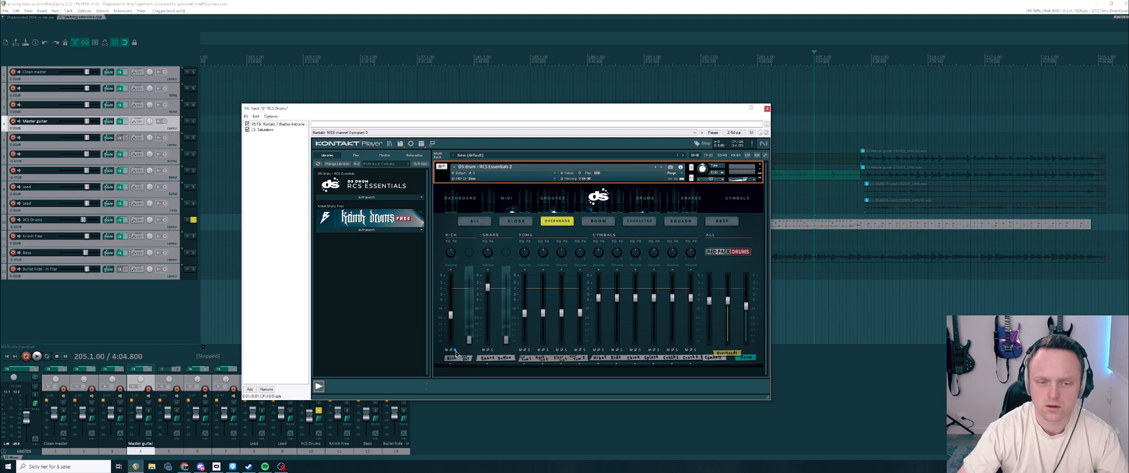
key(space)
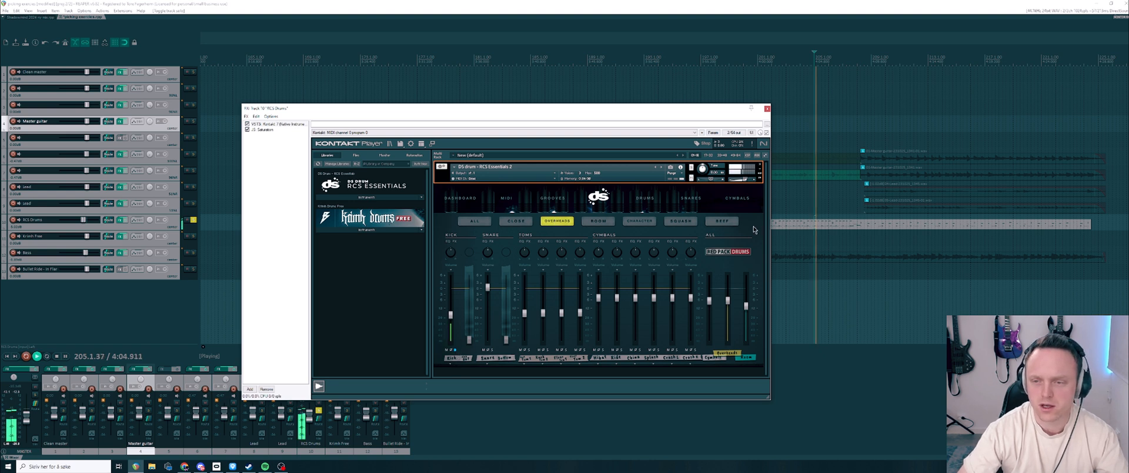
key(space)
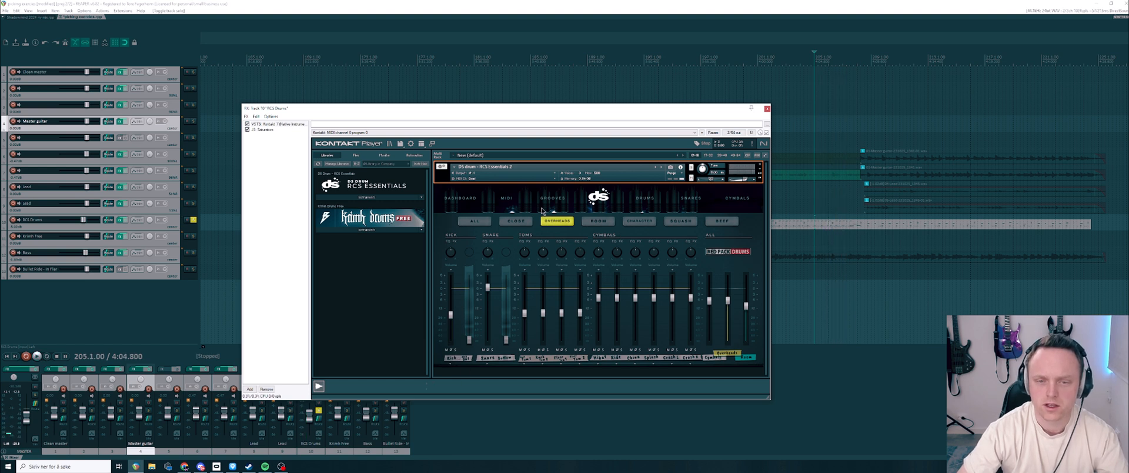
click(605, 222)
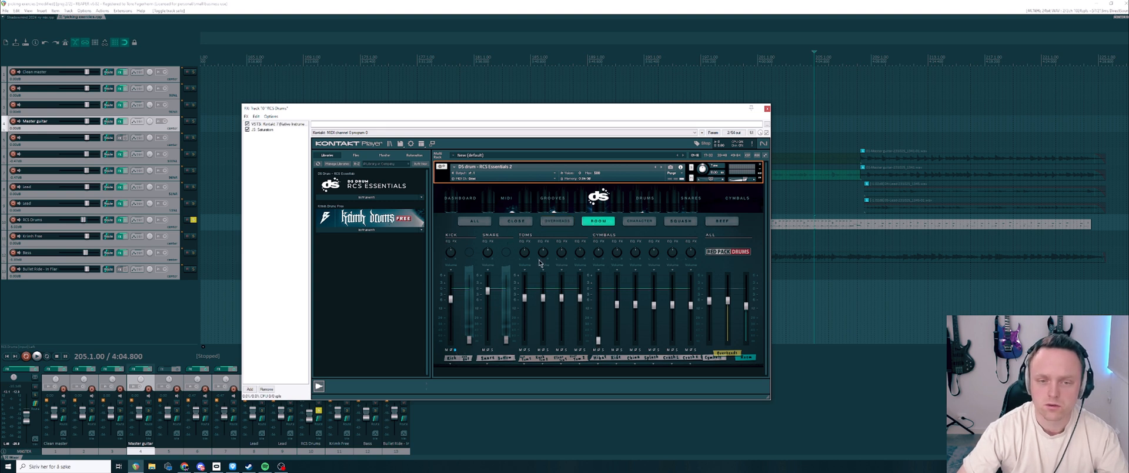
key(space)
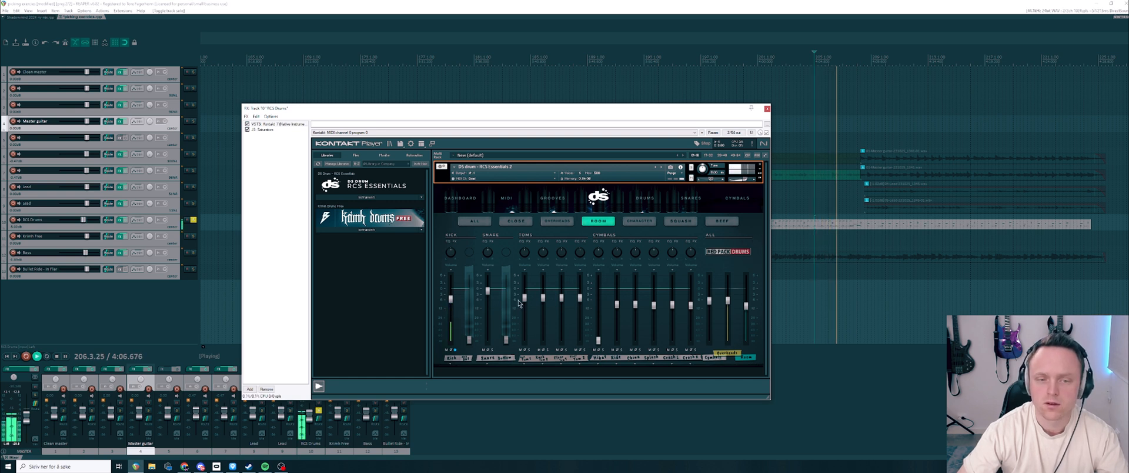
key(space)
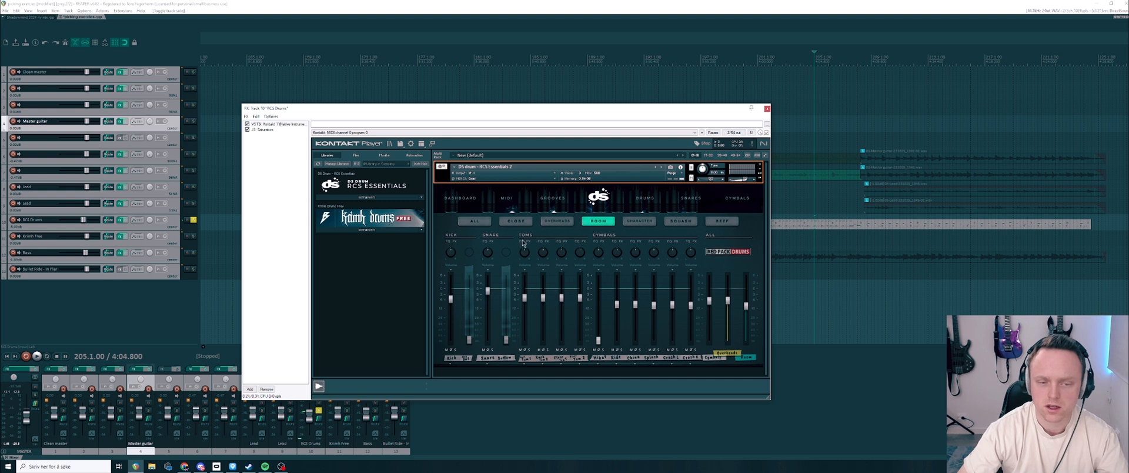
Step: Audition the soloed kick through the character channels of the mixer
click(638, 221)
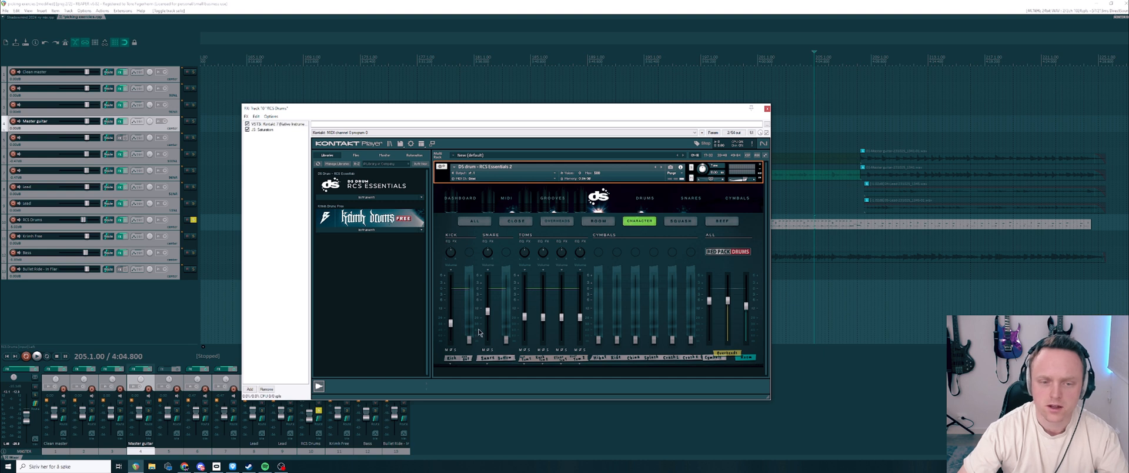
key(space)
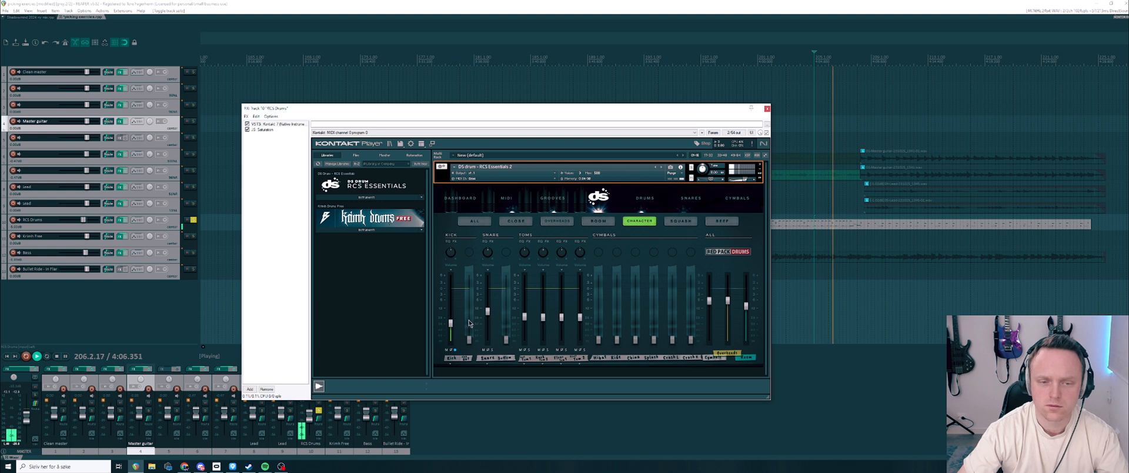
key(space)
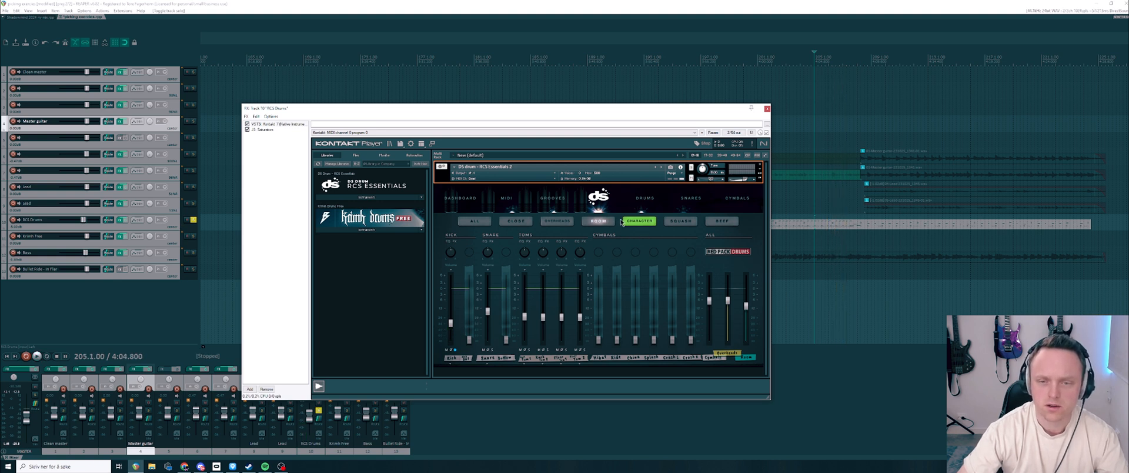
Step: On the squash channels, raise the kick fader to audition it solo, and pull it back down to its minimum
click(681, 222)
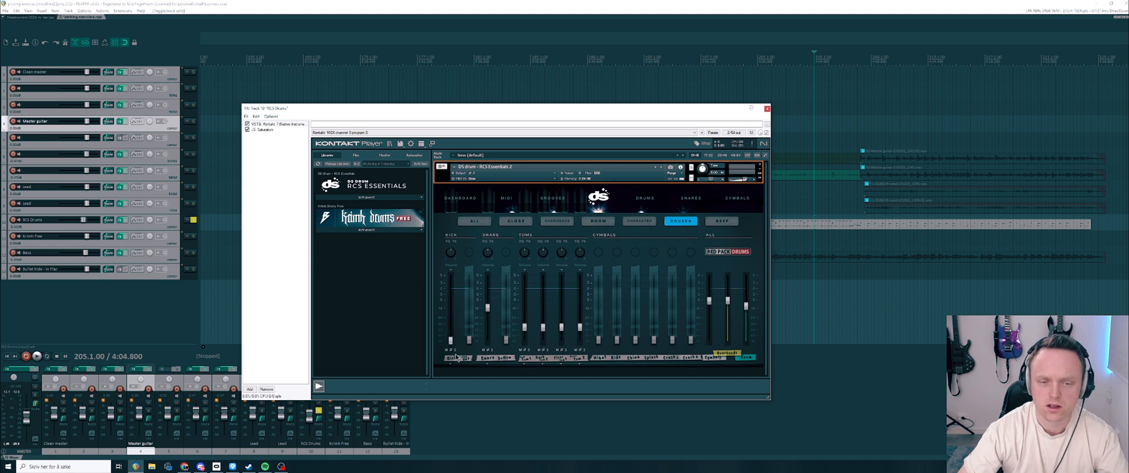
drag(451, 339, 452, 298)
key(space)
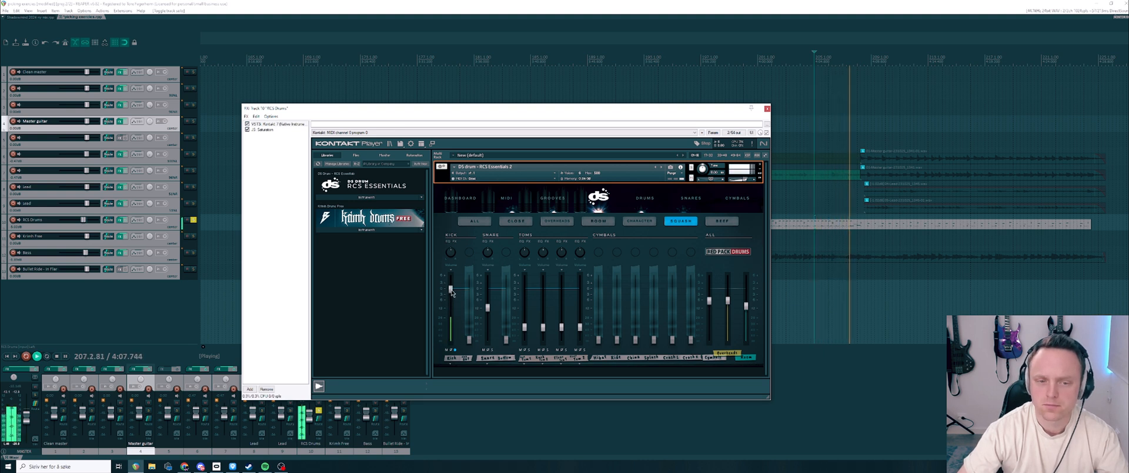
key(space)
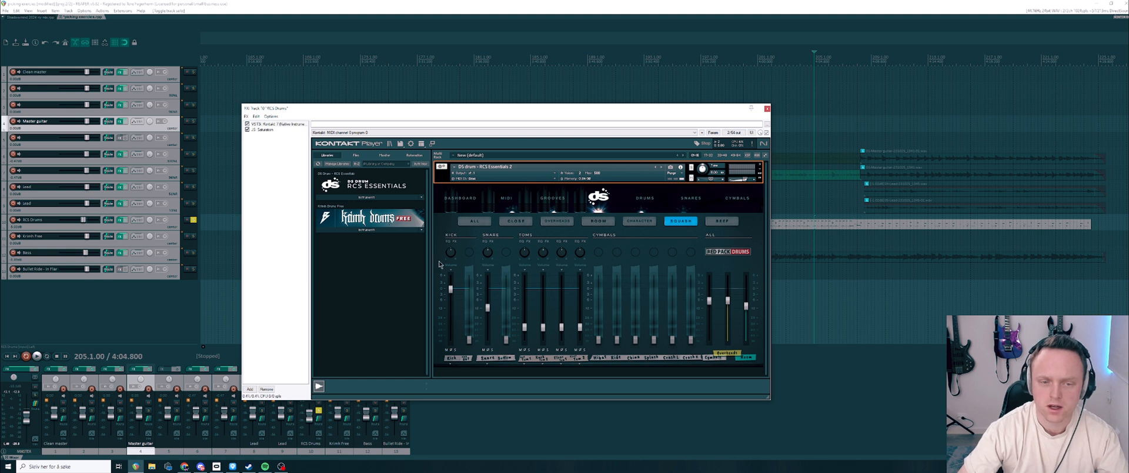
drag(451, 289, 438, 371)
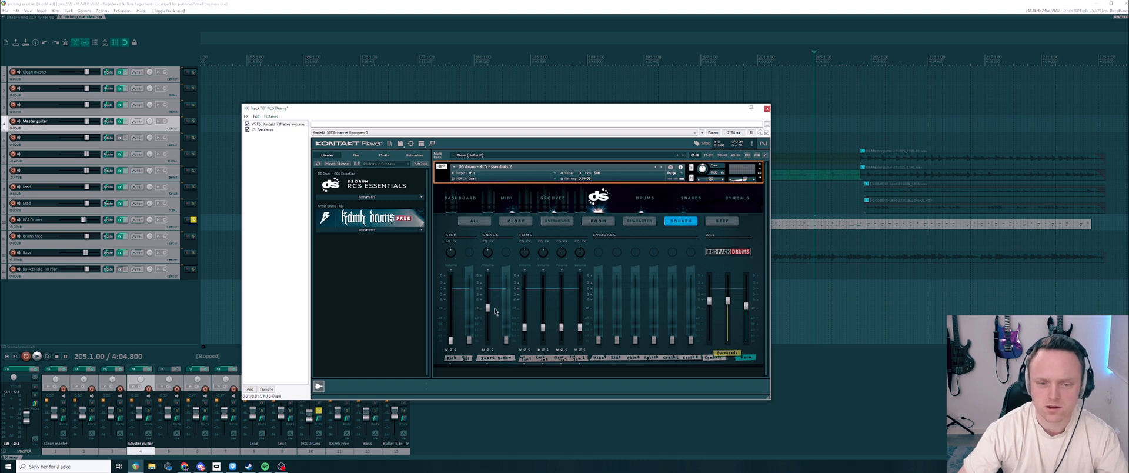
Step: Audition the soloed kick through the beef channels of the mixer
click(723, 221)
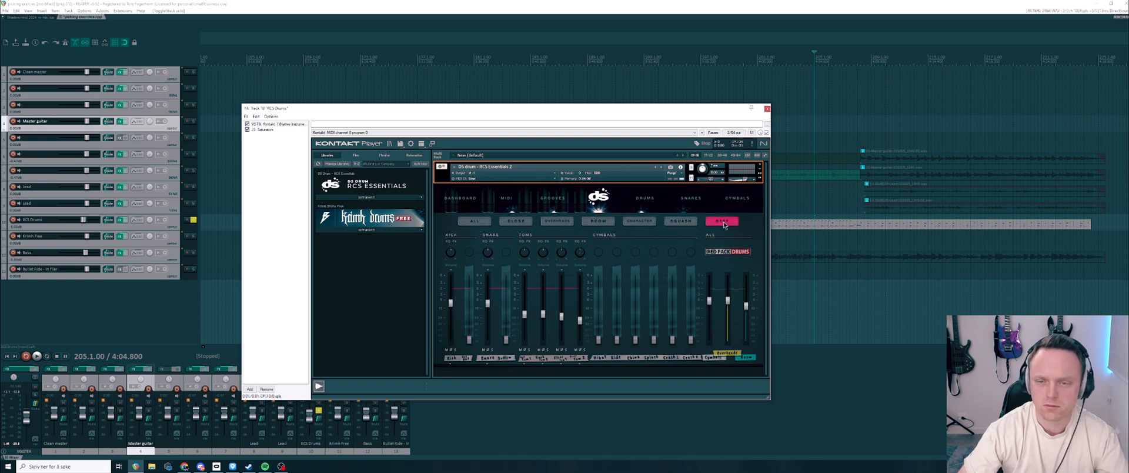
key(space)
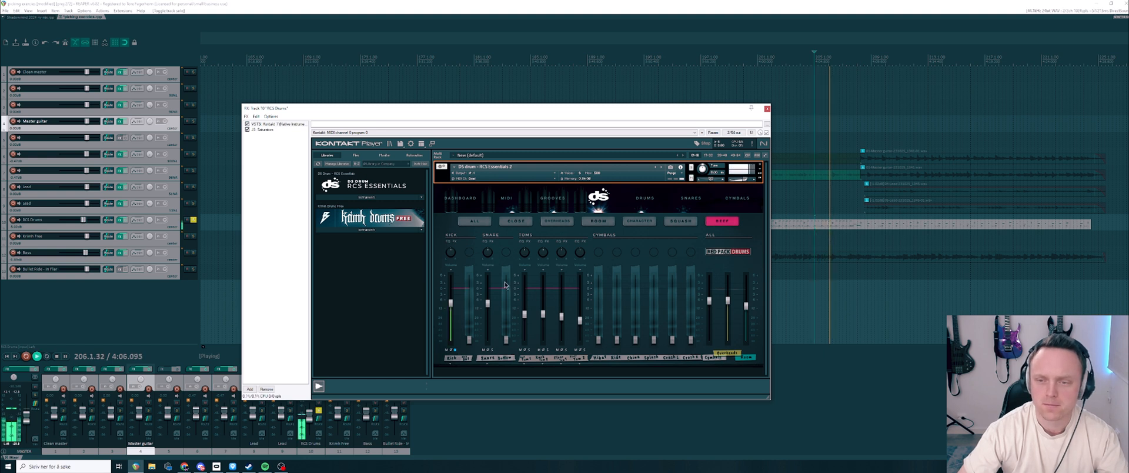
key(space)
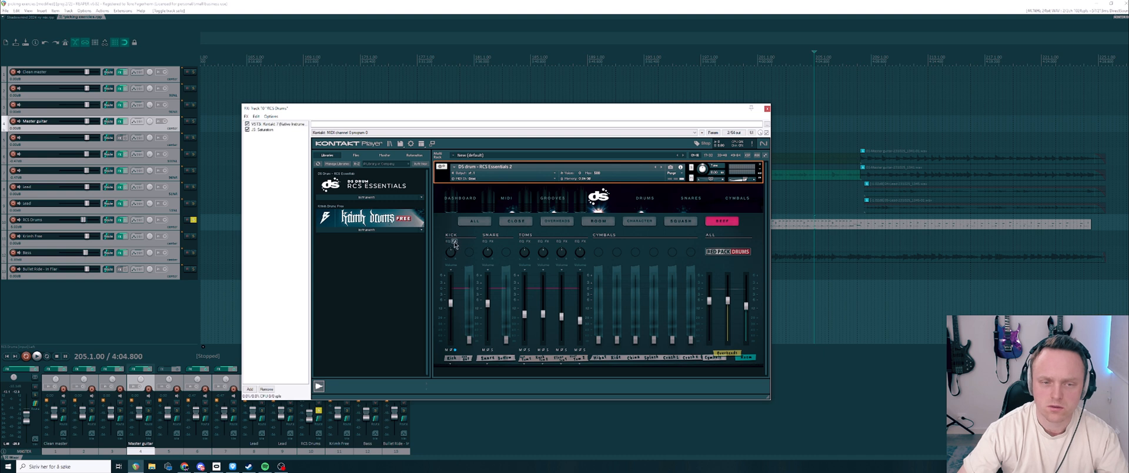
Step: Examine the kick's effects settings on the beef channel and on the squash channel
click(454, 241)
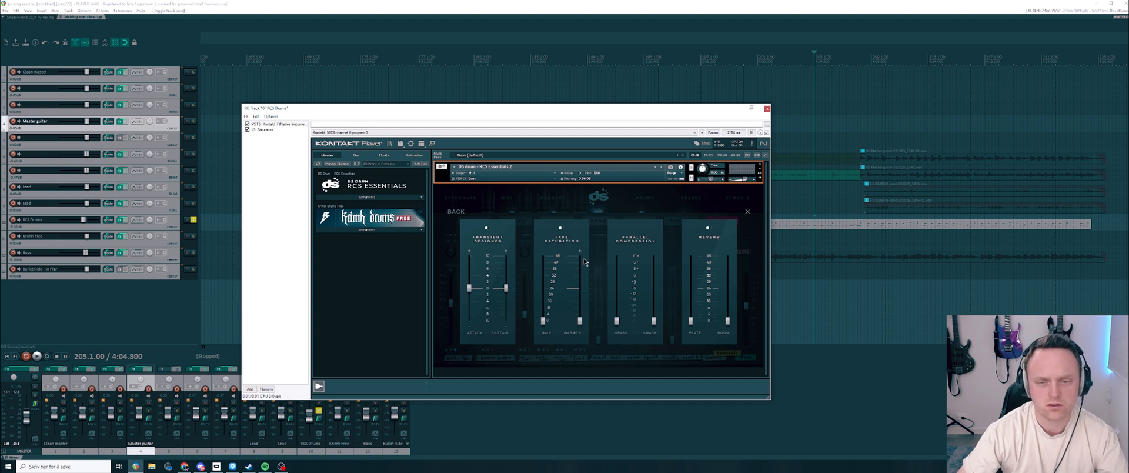
click(747, 214)
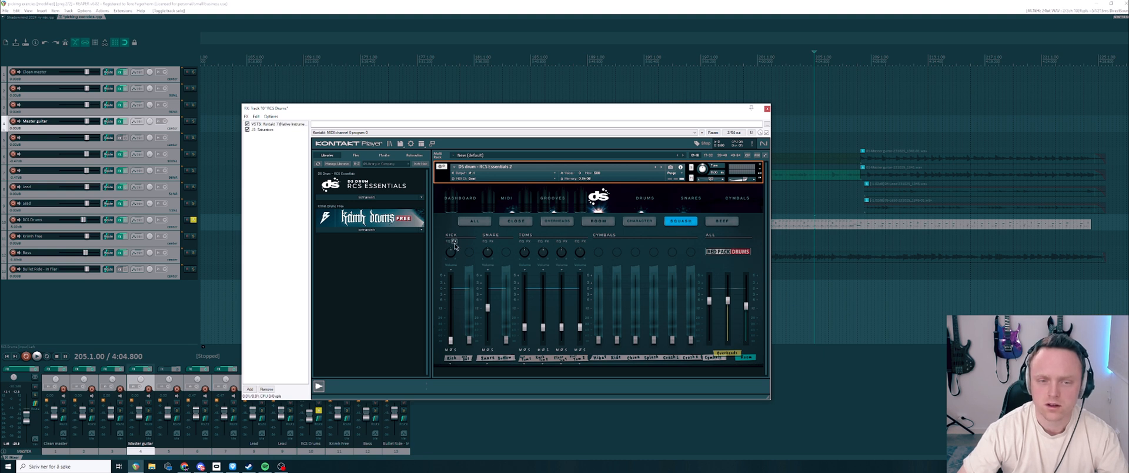
click(454, 242)
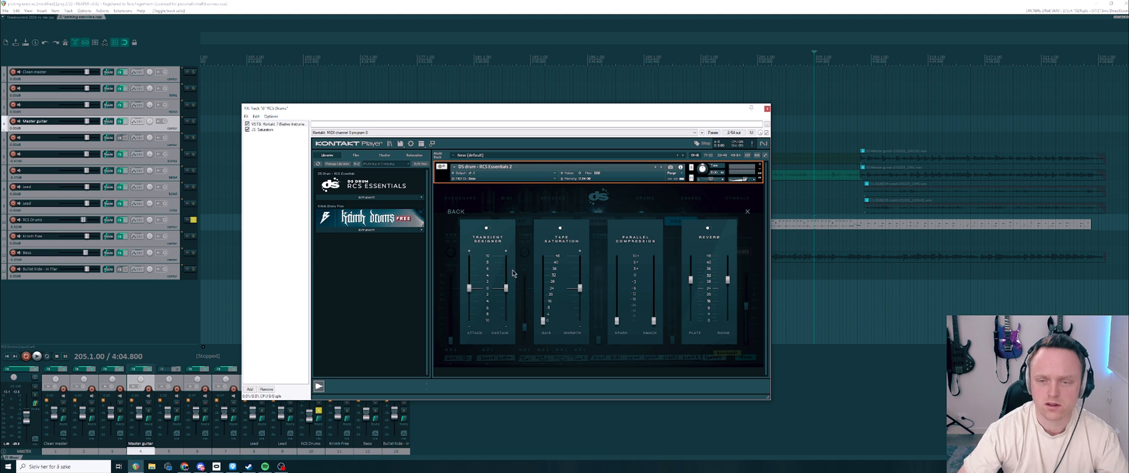
click(747, 212)
Step: Open the equalizer of the kick's character channel and look over its bands and filter
click(639, 223)
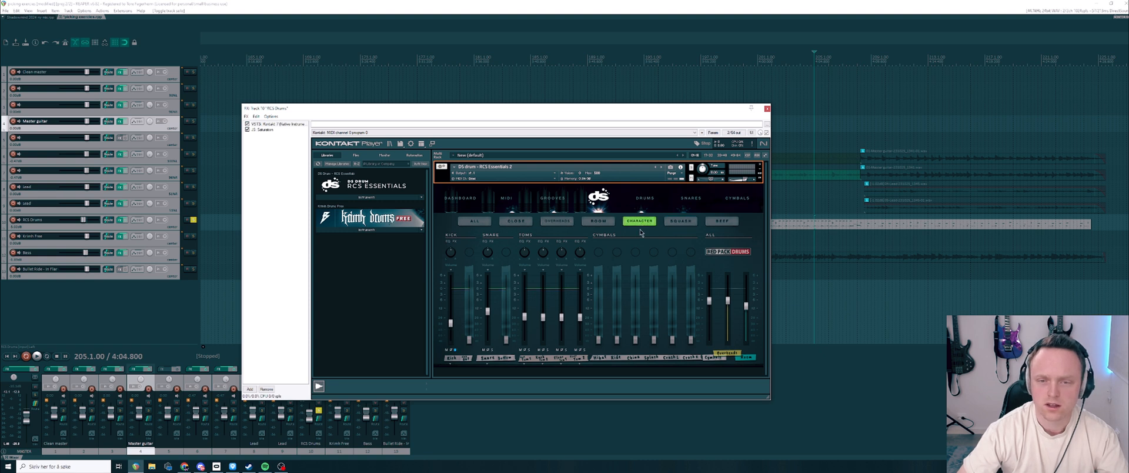
click(450, 240)
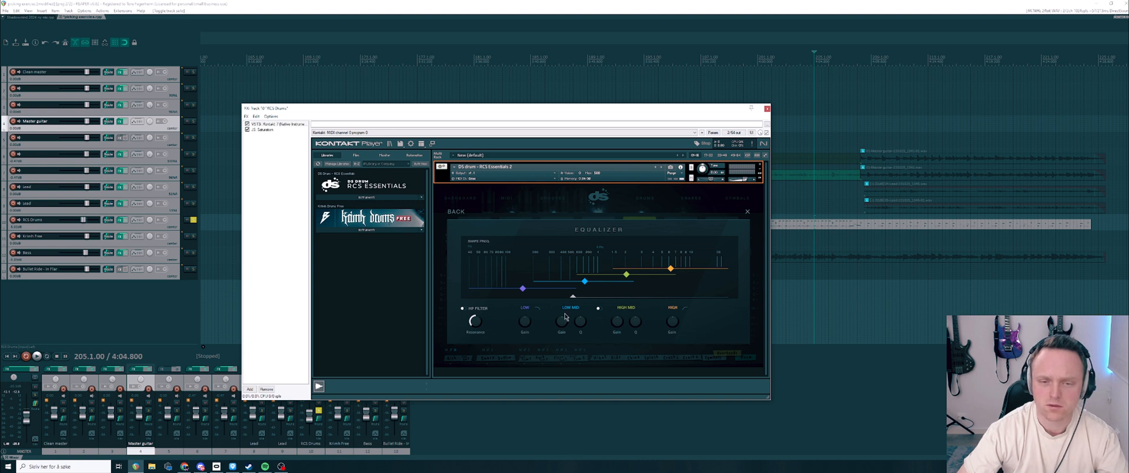
Step: Leave the character equalizer, look through the room and overhead channels, and view the kick's equalizer on the close channel
click(747, 211)
click(589, 221)
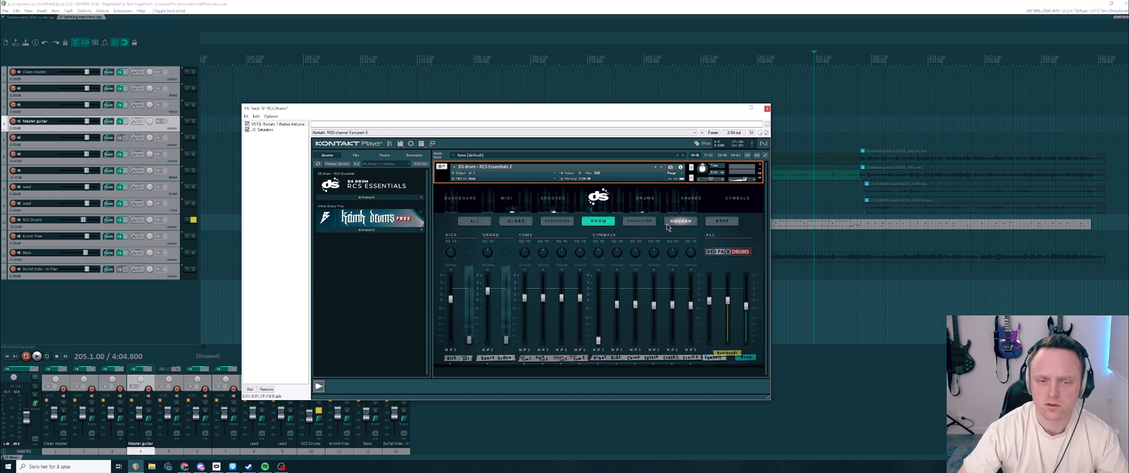
click(557, 221)
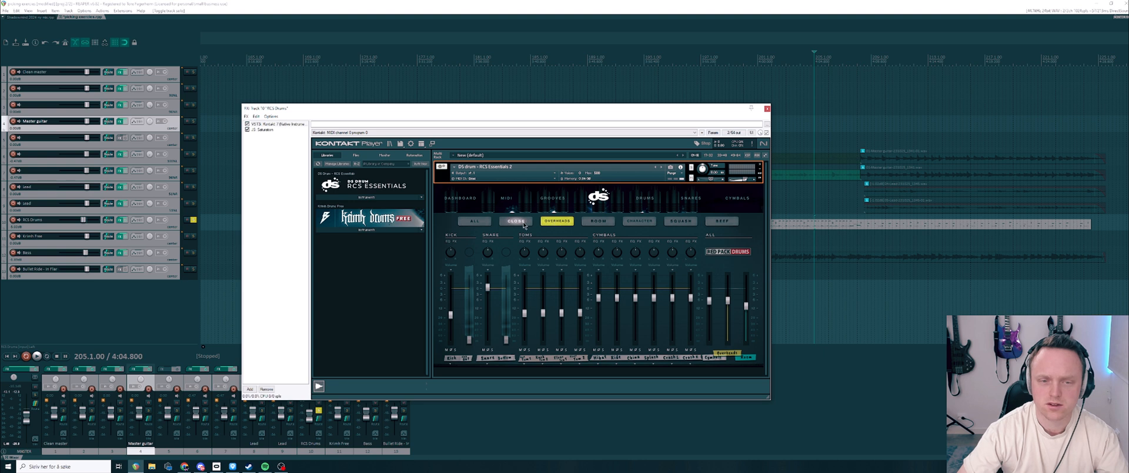
click(516, 221)
click(449, 242)
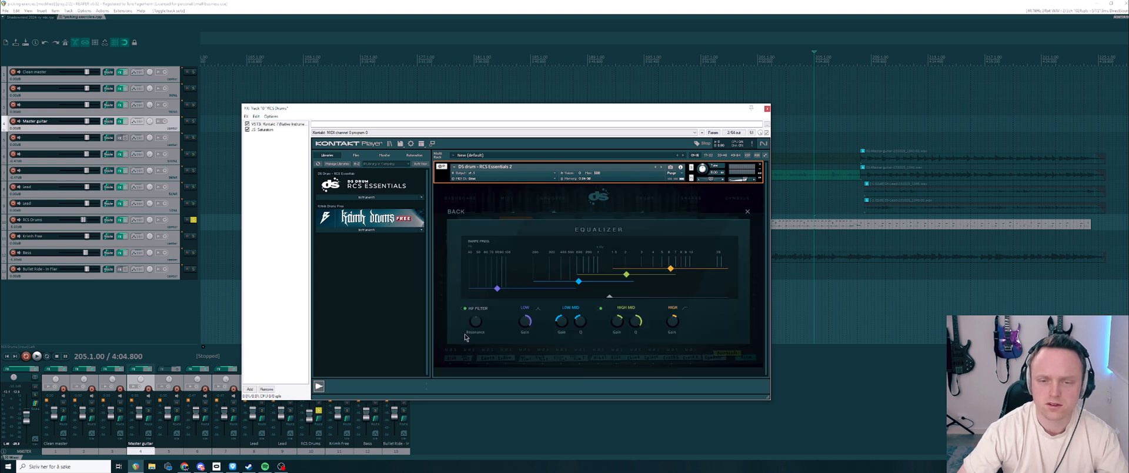
click(747, 211)
Step: Play the soloed kick briefly, and compare the mixer's beef channels with its close channels
key(space)
key(space)
click(729, 223)
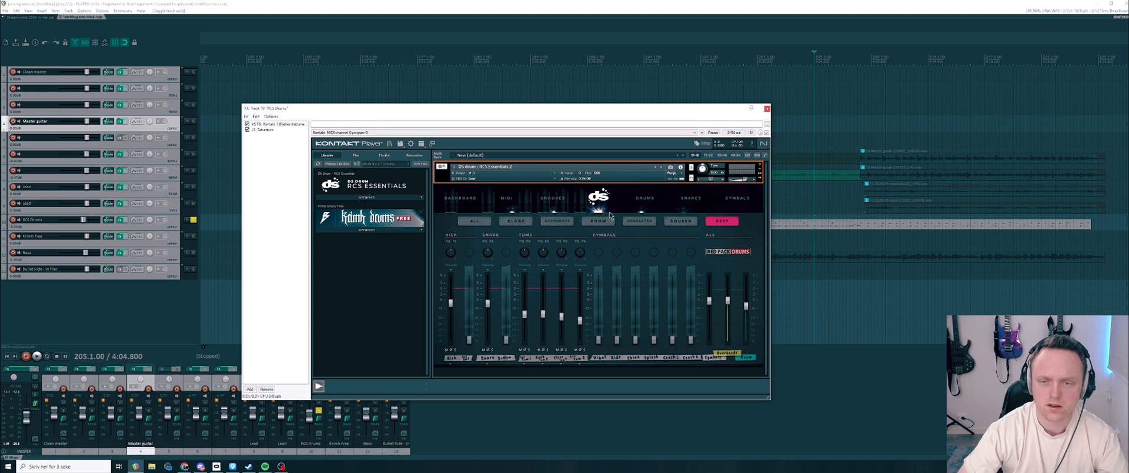
click(511, 223)
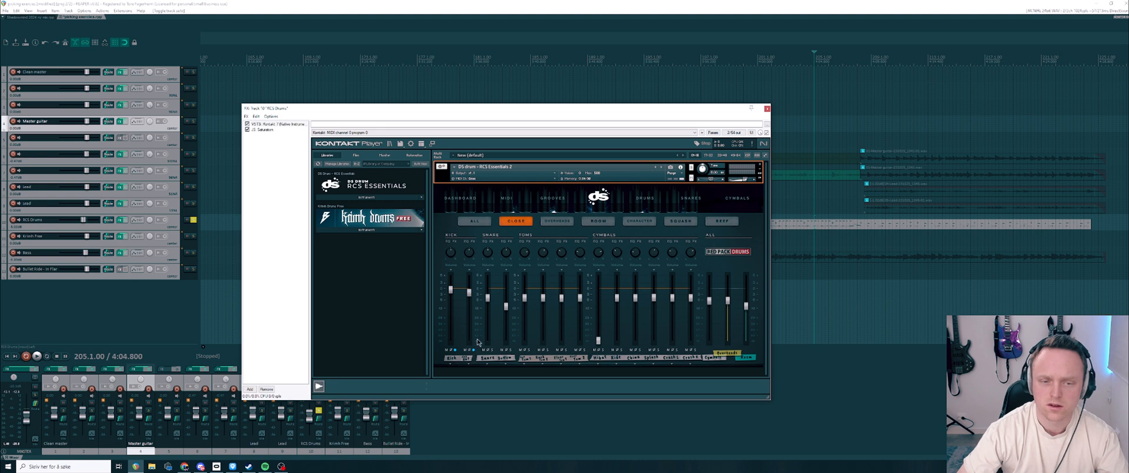
Step: Audition the kick on the close channels while viewing its equalizer, stop playback and return to the mixer
key(space)
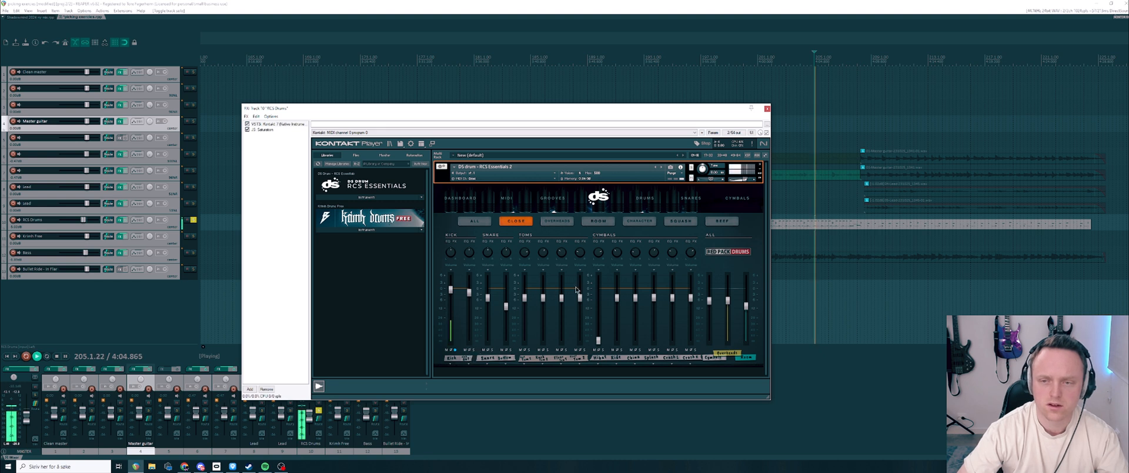
click(451, 242)
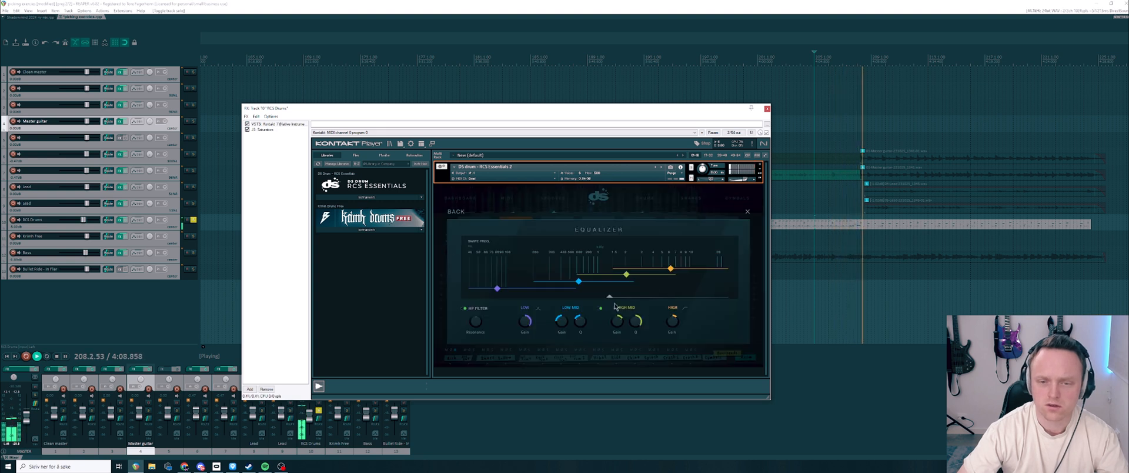
key(space)
click(456, 211)
Step: Switch between the beef and close channels, audition the kick on beef, and look over its beef equalizer
click(721, 220)
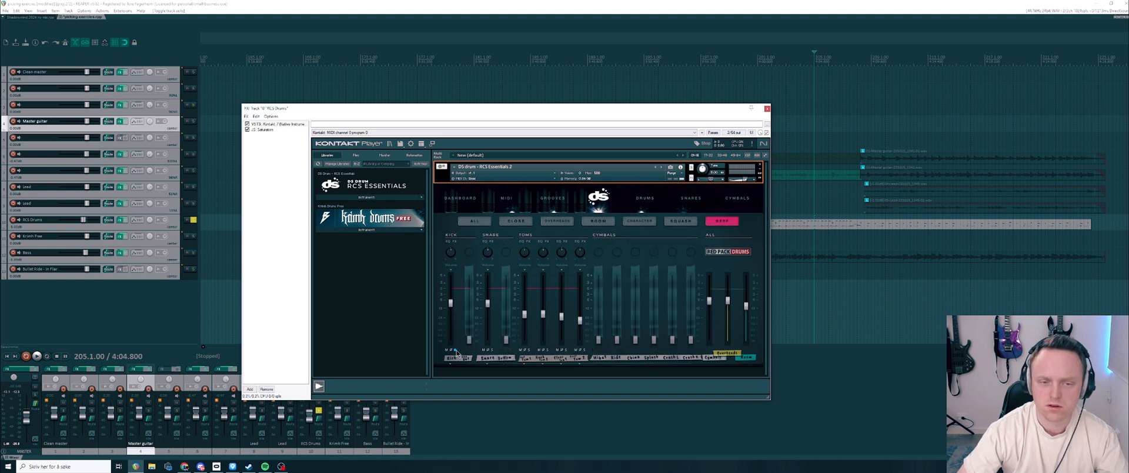
click(516, 220)
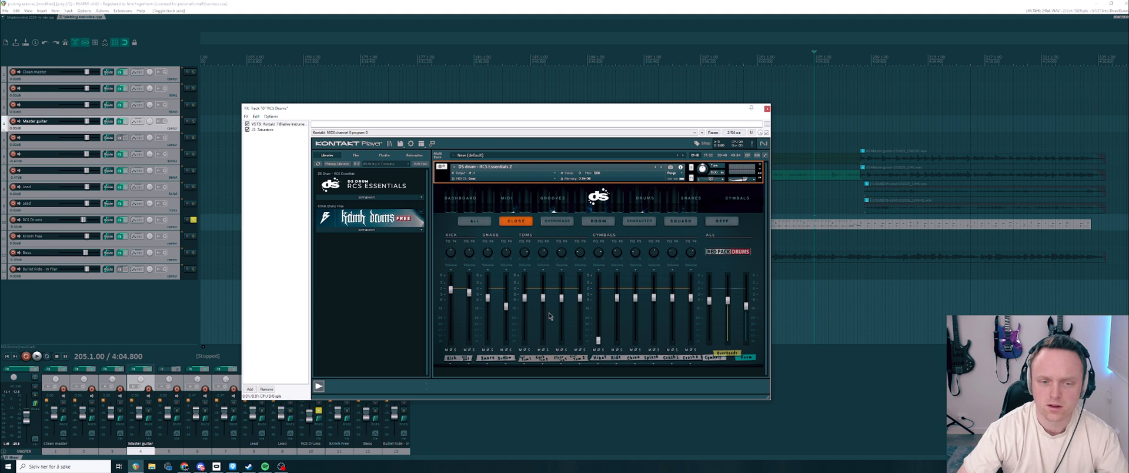
click(721, 221)
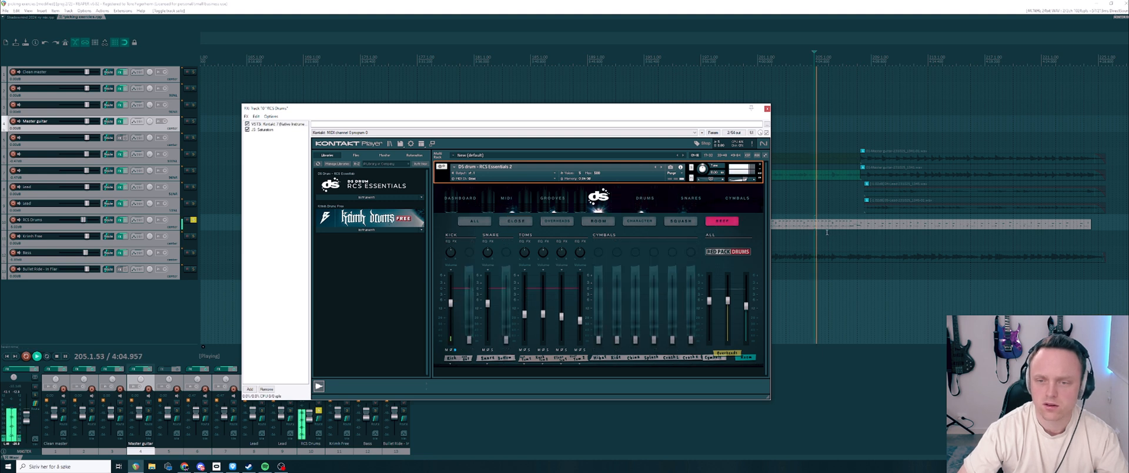
click(448, 241)
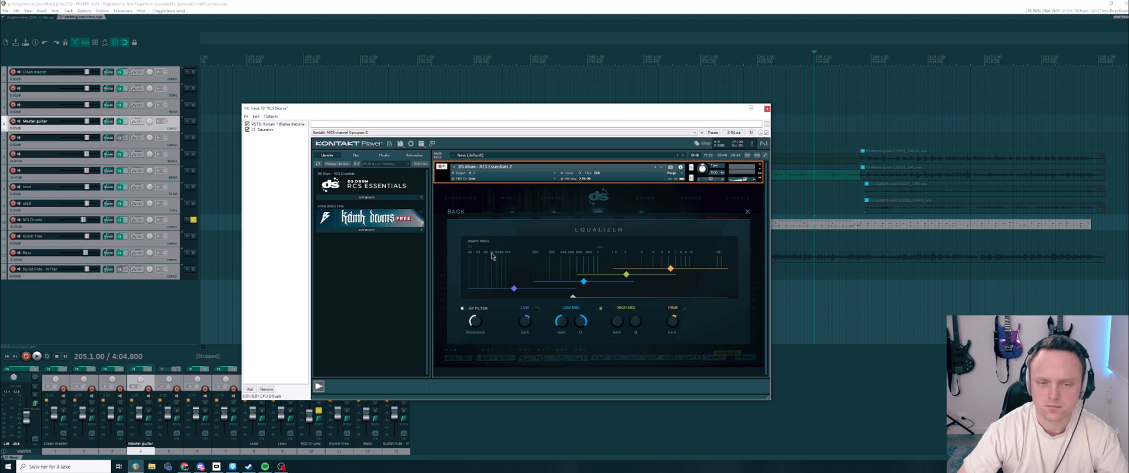
click(747, 213)
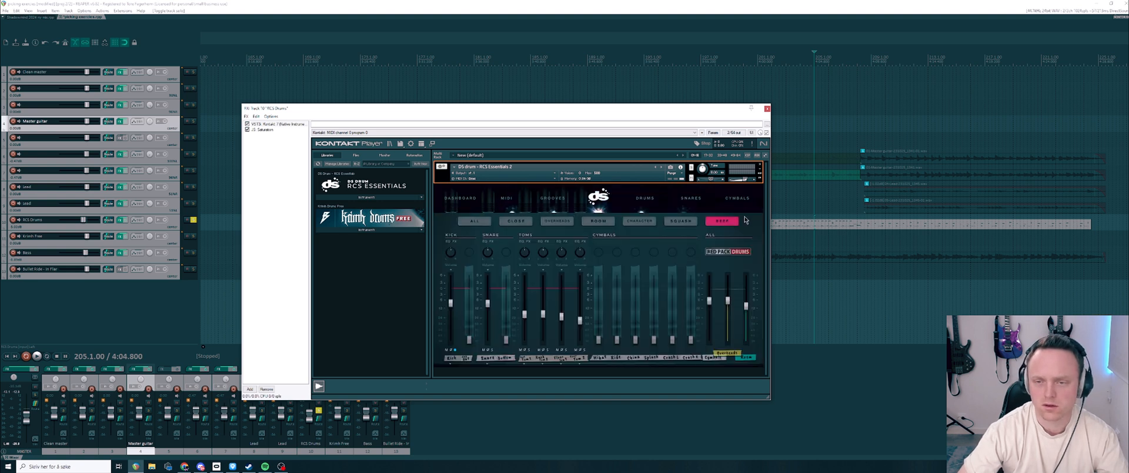
Step: Look through the squash, character and overhead channels, finishing on the mixer's all-channels view
click(684, 222)
click(654, 221)
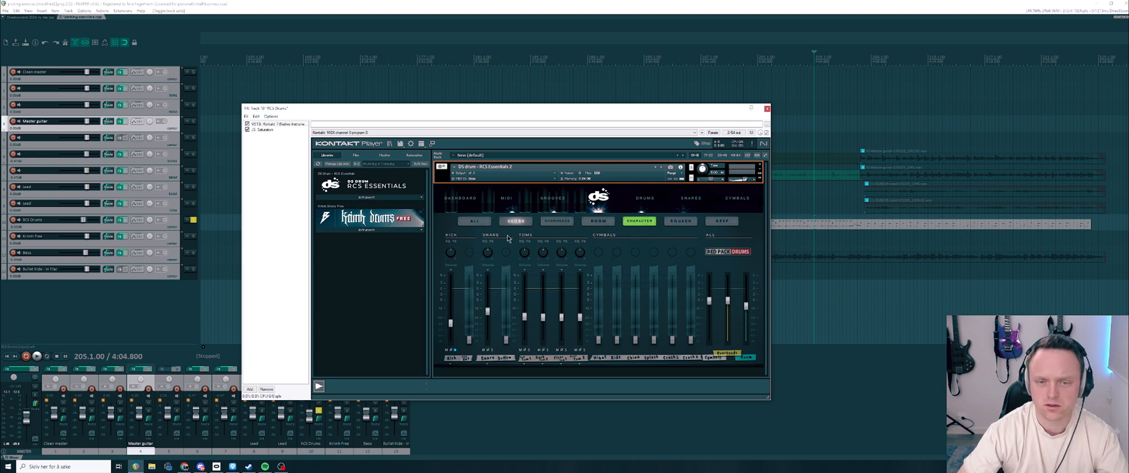
click(521, 224)
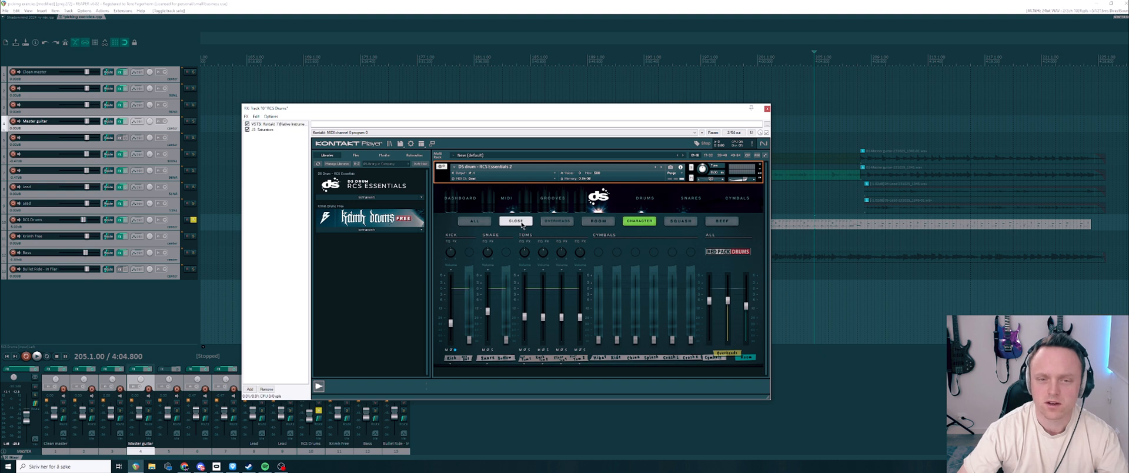
click(555, 224)
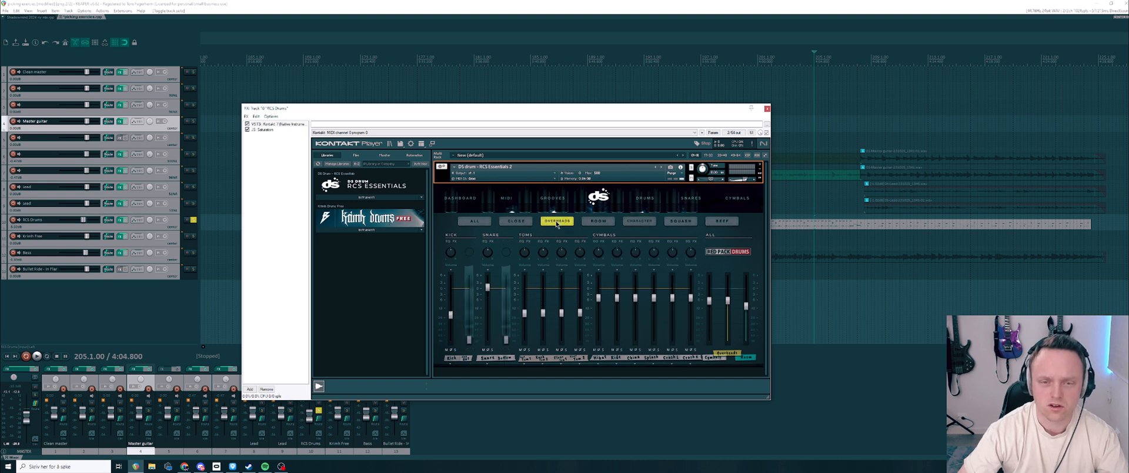
click(481, 224)
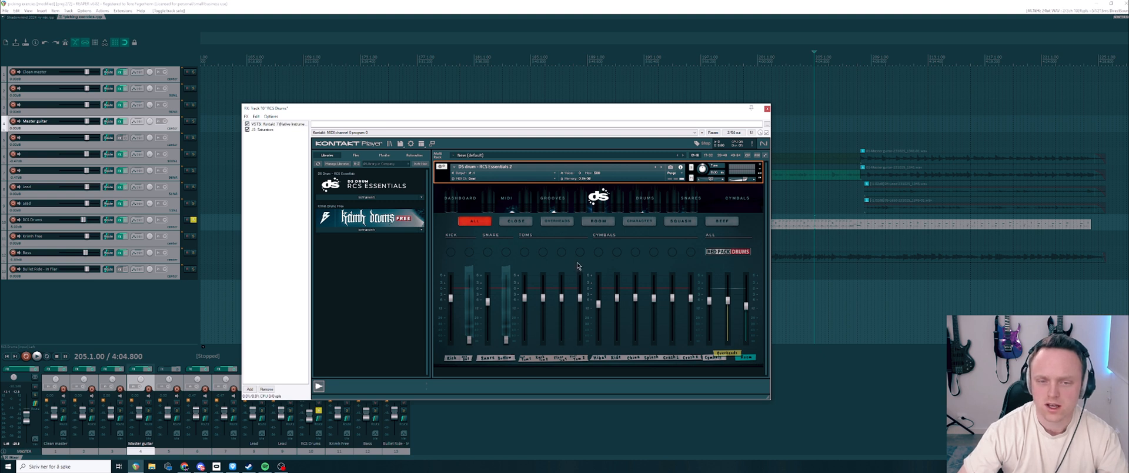
Step: Reposition the plugin window, place the playback start at bar 200, and audition the full kit in the all-channels view
drag(623, 111, 565, 104)
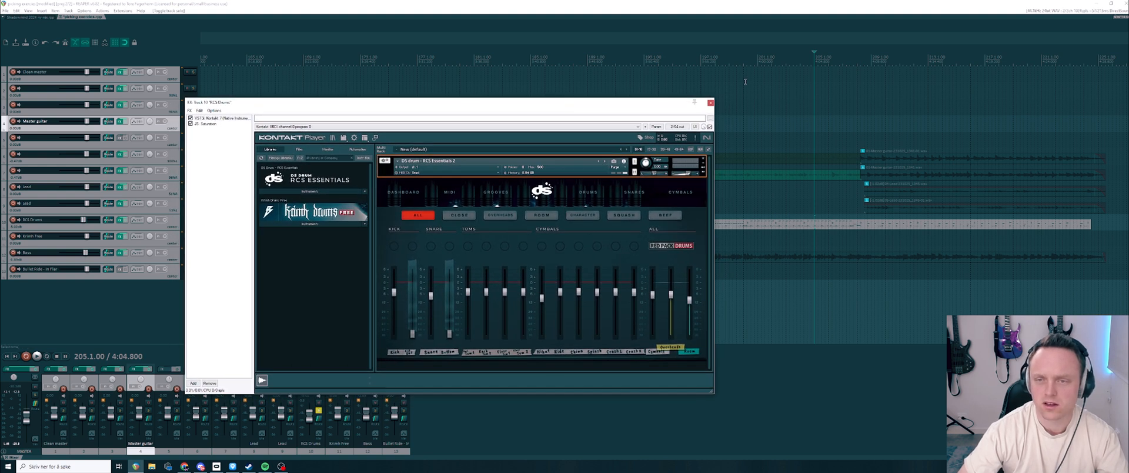
click(731, 59)
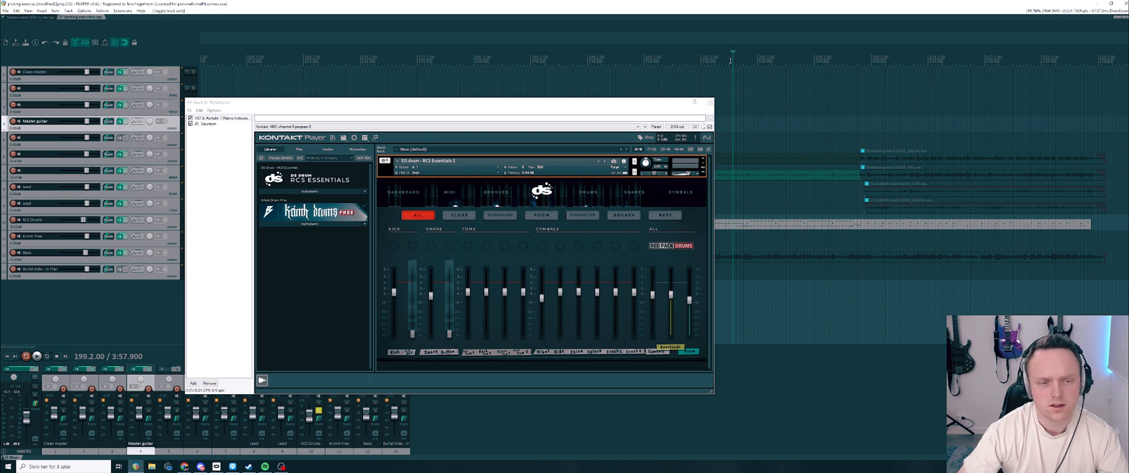
click(729, 59)
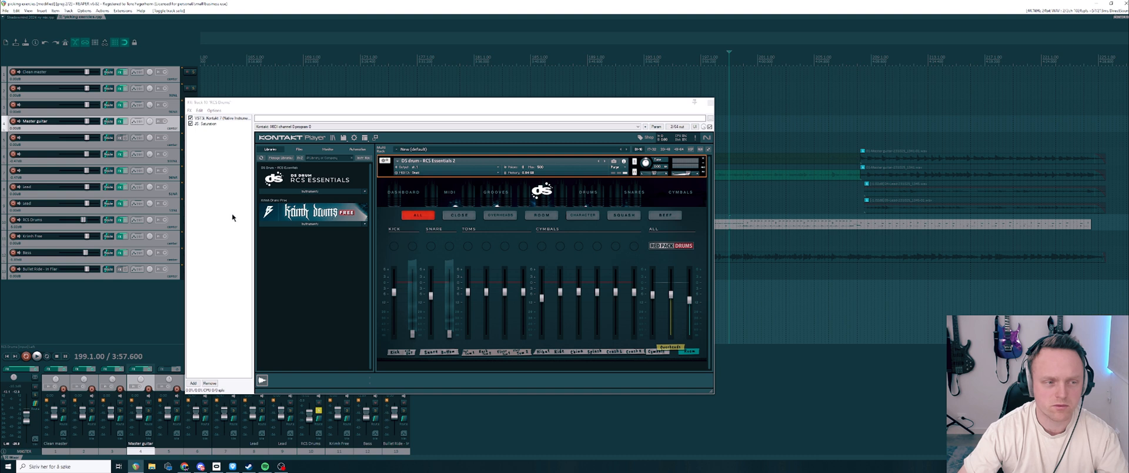
drag(381, 105, 403, 101)
key(space)
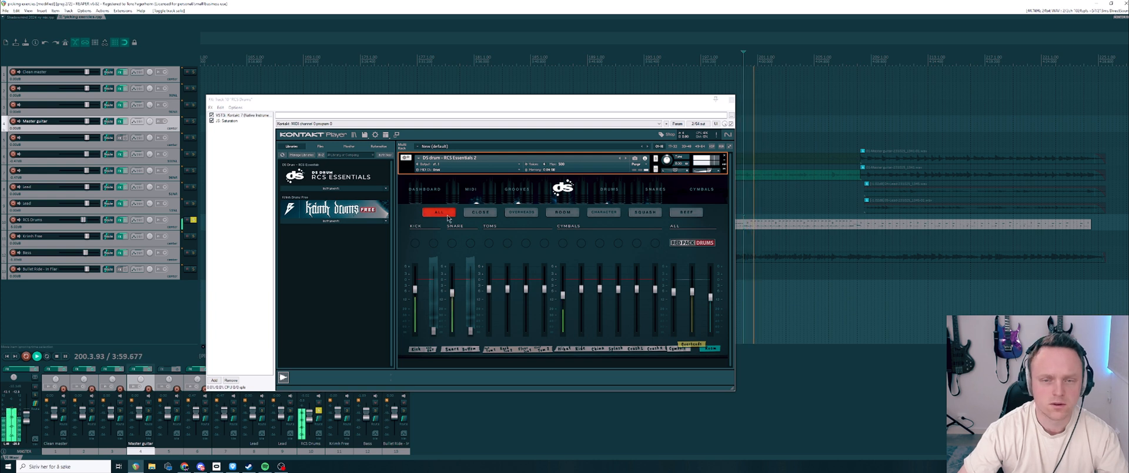
key(space)
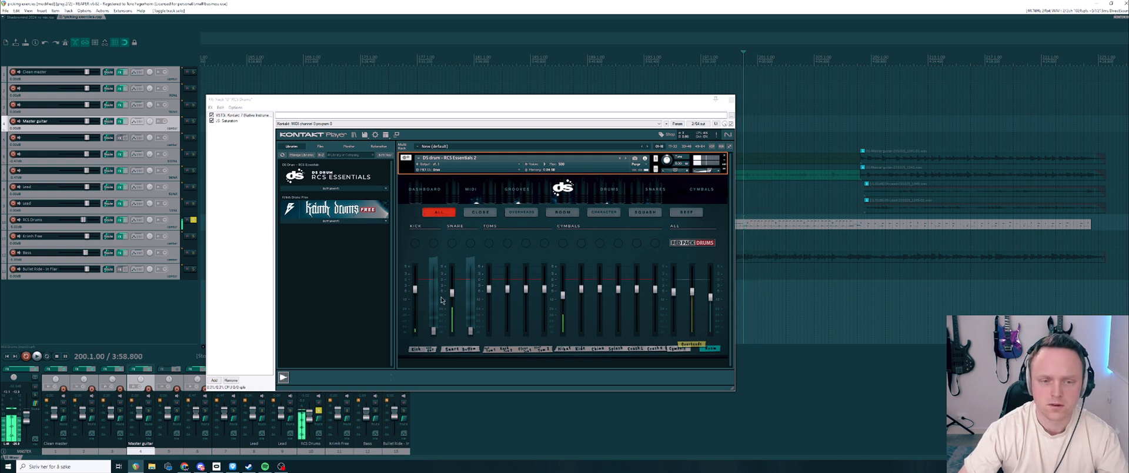
Step: Play the full kit while viewing the mixer's beef channels and close channels
click(685, 212)
key(space)
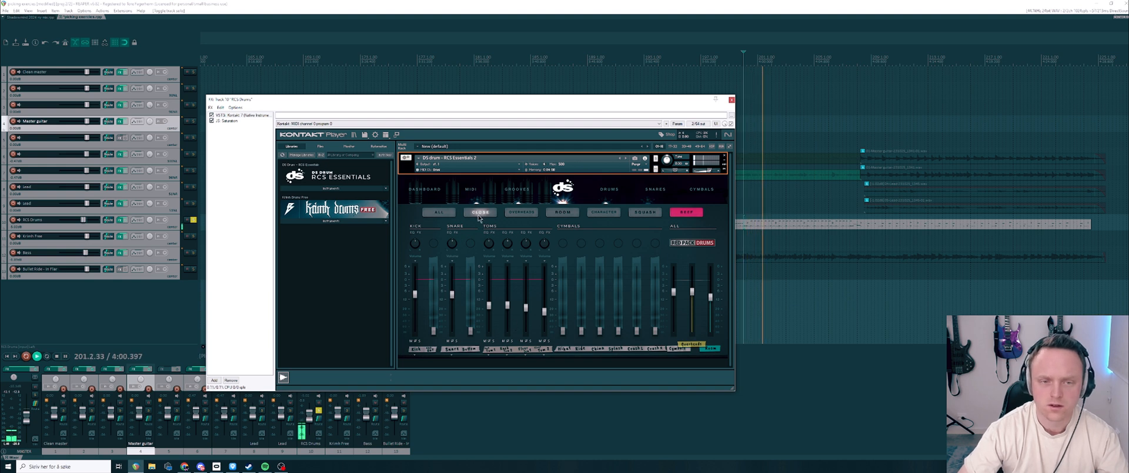
click(432, 209)
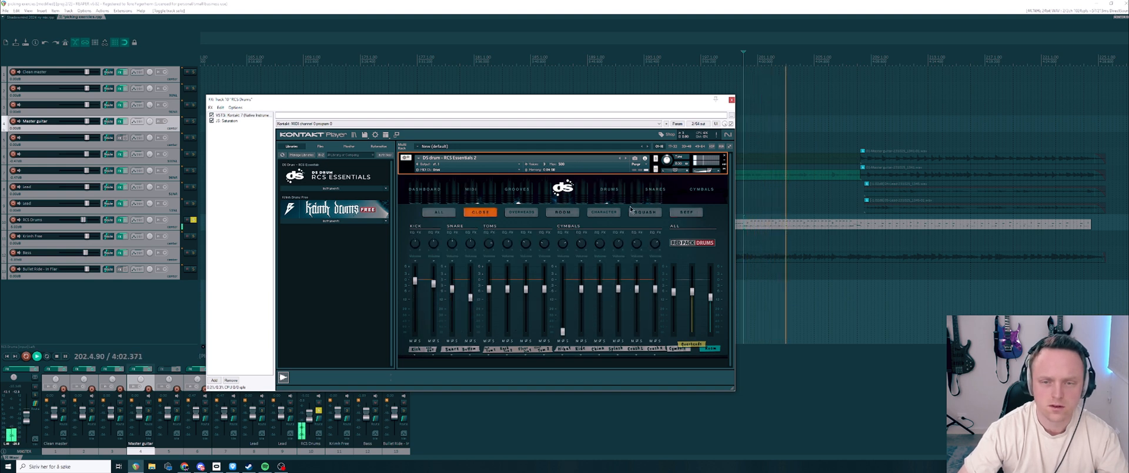
key(space)
Step: Go through the overhead, room, character, squash and beef channels in turn with playback stopped
click(522, 213)
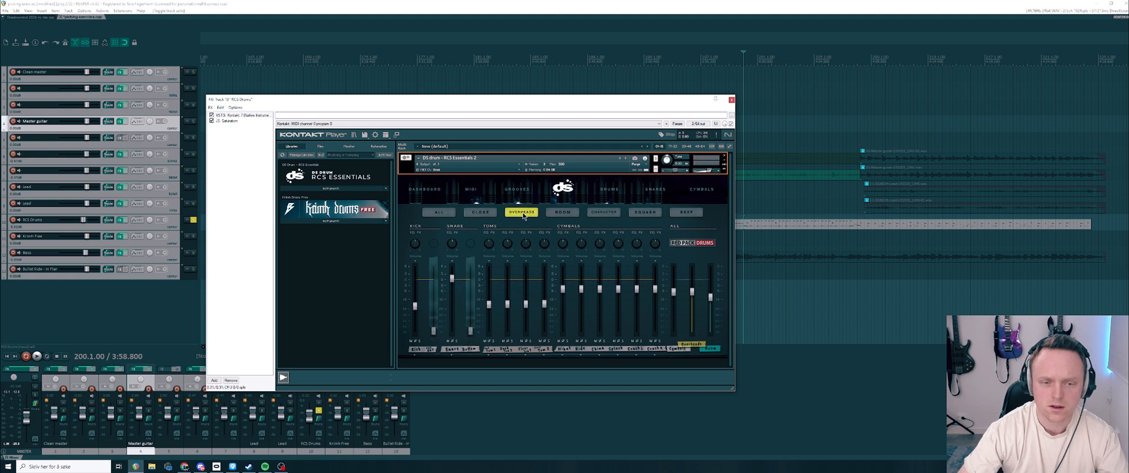
click(562, 212)
click(606, 212)
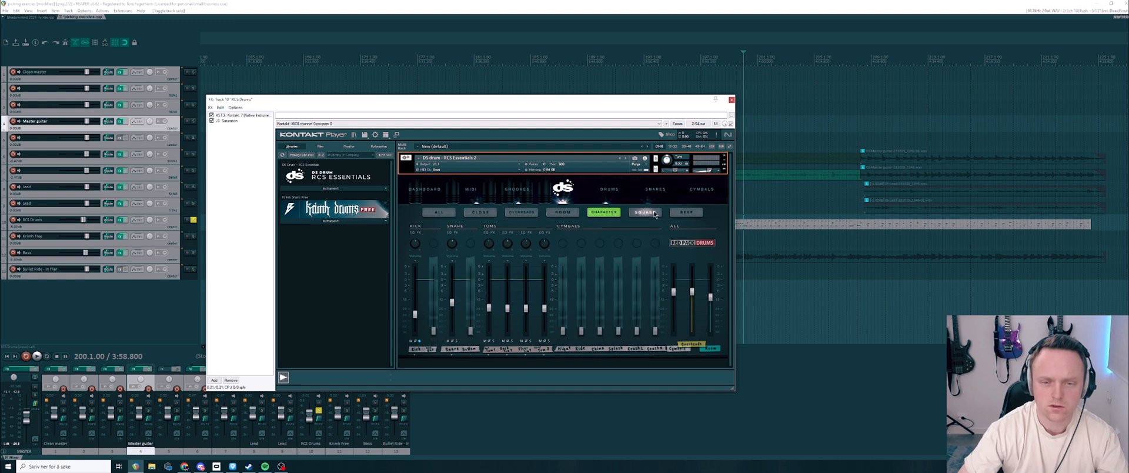
click(645, 212)
click(686, 212)
Step: Play the drums from the beef channels, switch to the all-channels view and stop playback
key(space)
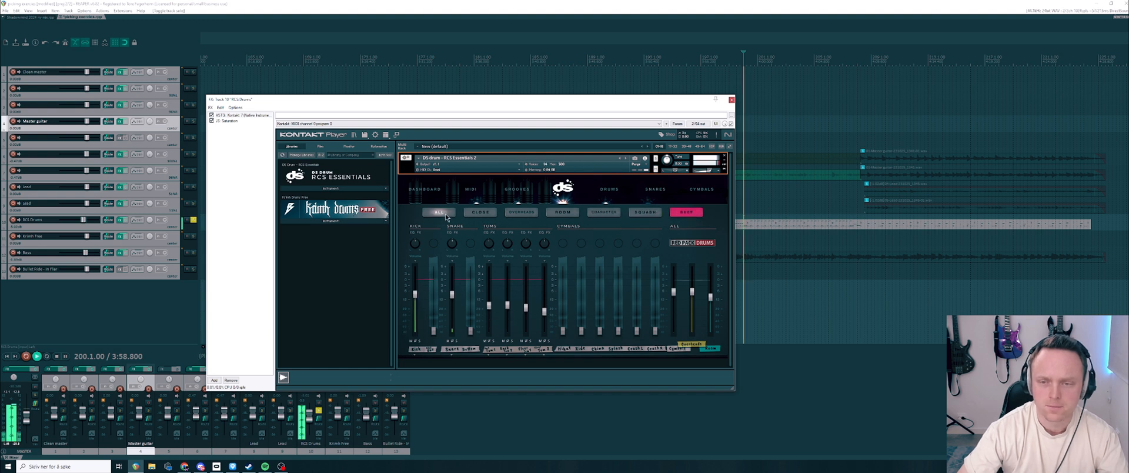
click(439, 212)
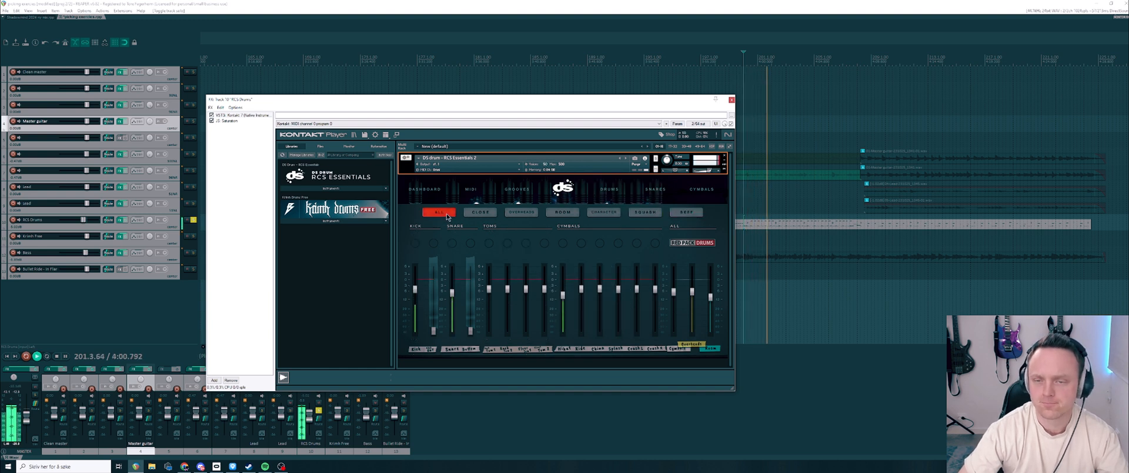
key(space)
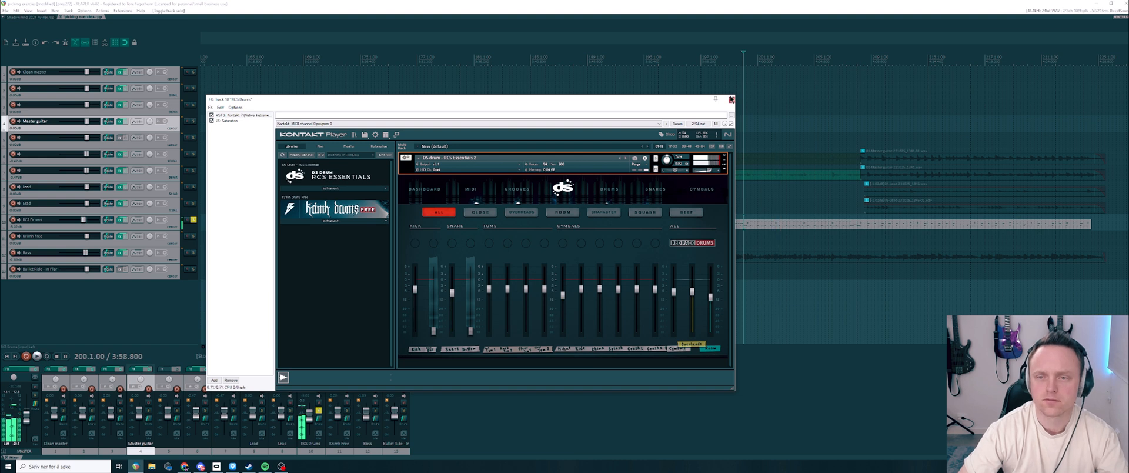
Step: Close the plugin window and enlarge the RCS Drums track's height to show its MIDI notes
click(732, 100)
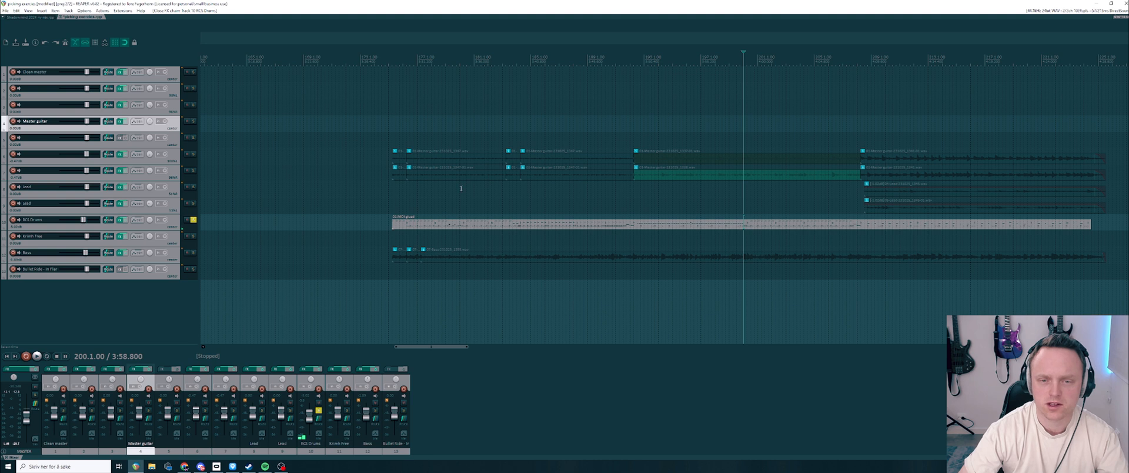
drag(151, 229, 161, 301)
scroll(724, 262, up, 3)
scroll(723, 262, down, 2)
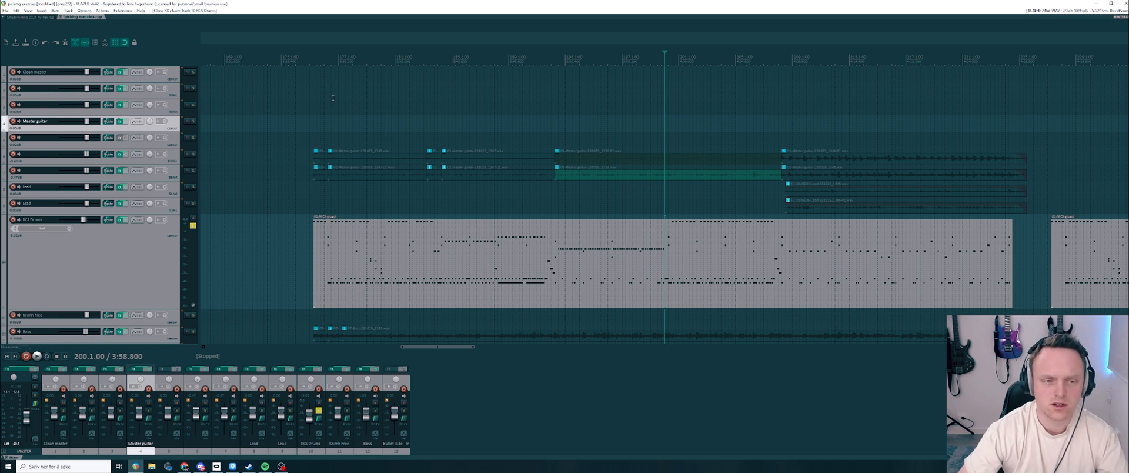
Step: Place the playback position at 175.2.00, the start of the drum MIDI item, and inspect its opening notes
click(312, 59)
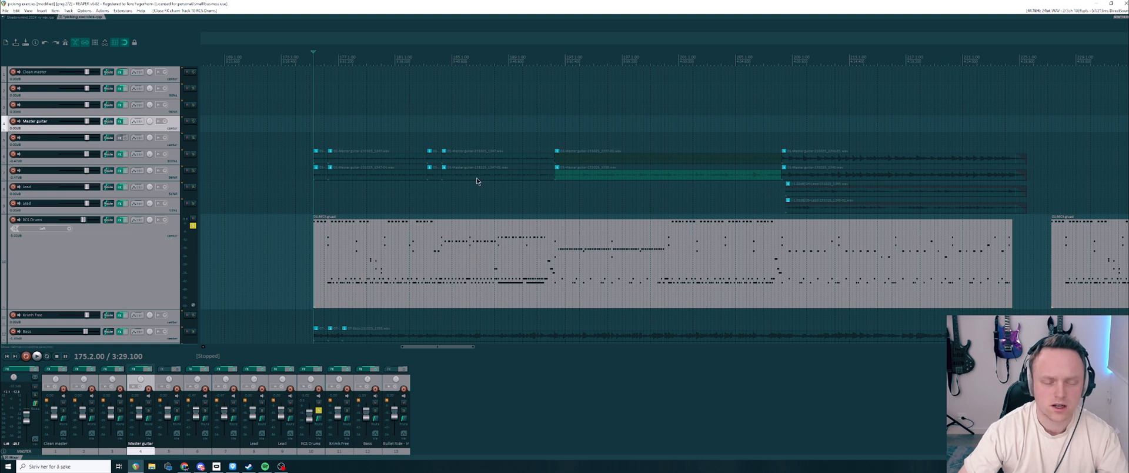
scroll(579, 257, up, 5)
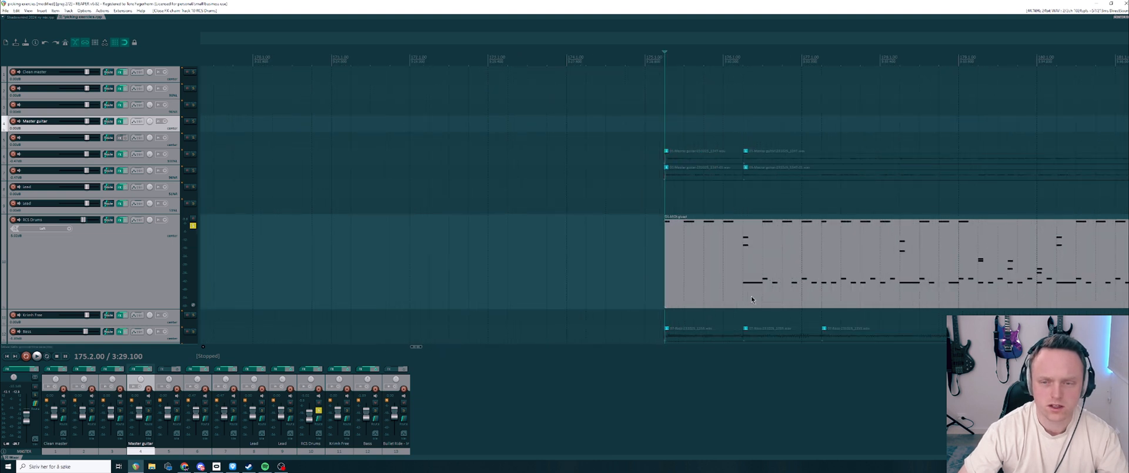
scroll(750, 295, down, 4)
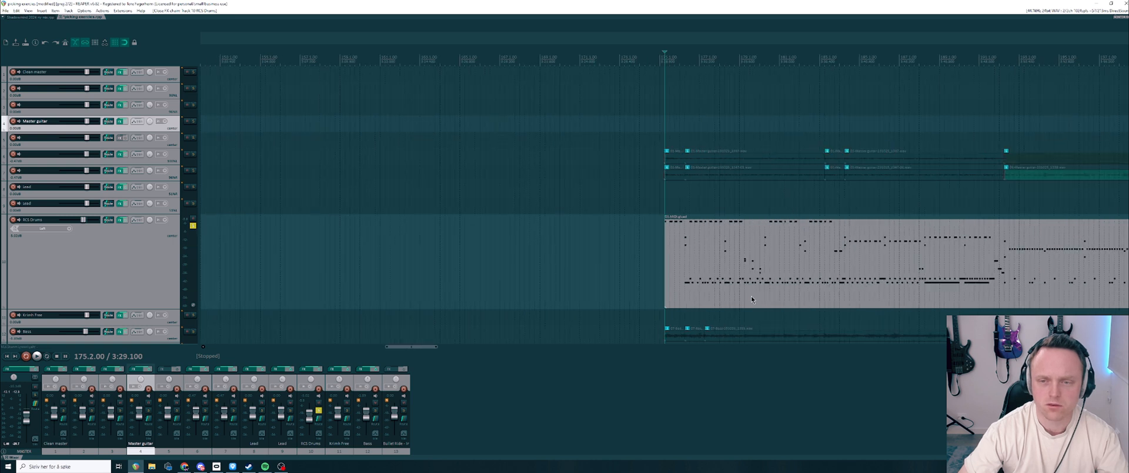
scroll(750, 295, down, 2)
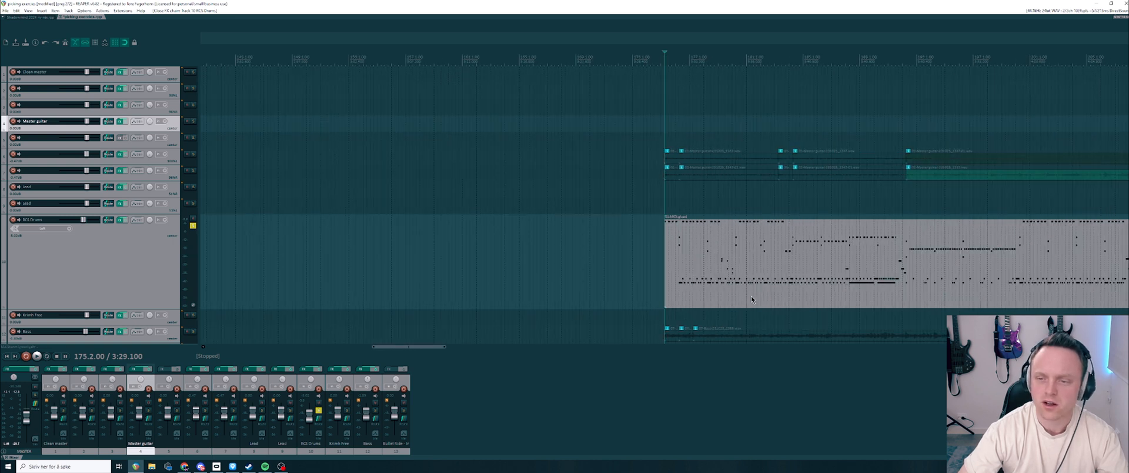
scroll(750, 295, up, 2)
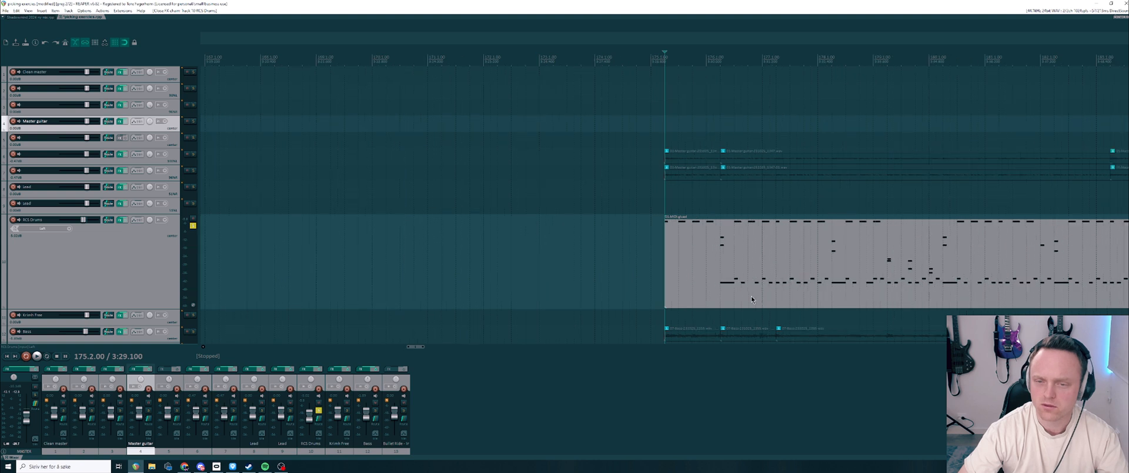
Step: Inspect the opening drum notes, play the soloed RCS Drums track from 175.2.00 and stop playback
scroll(750, 295, up, 2)
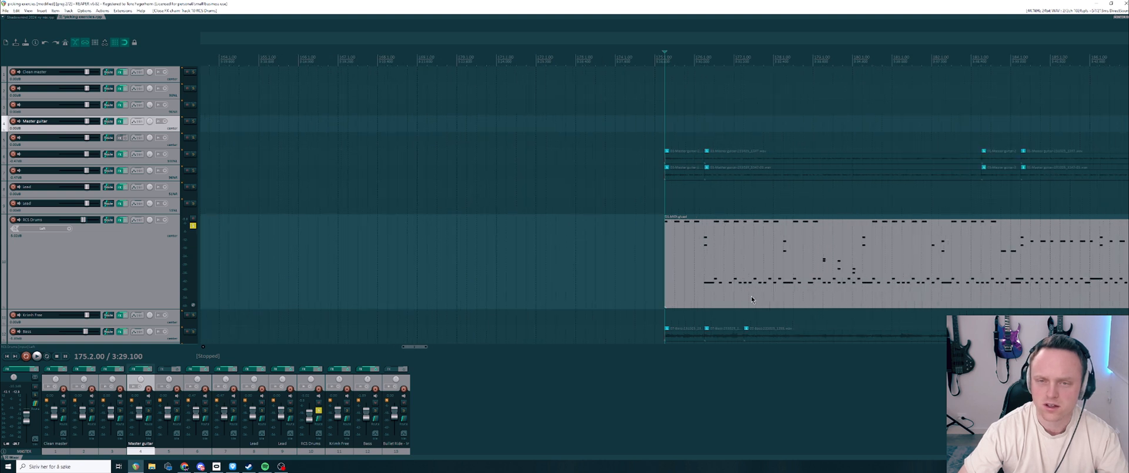
scroll(750, 295, up, 3)
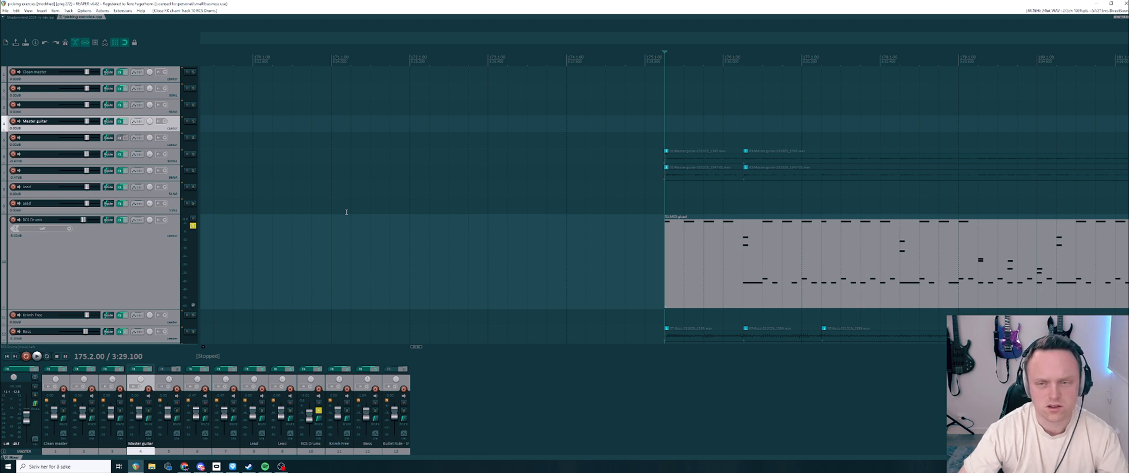
scroll(510, 273, down, 2)
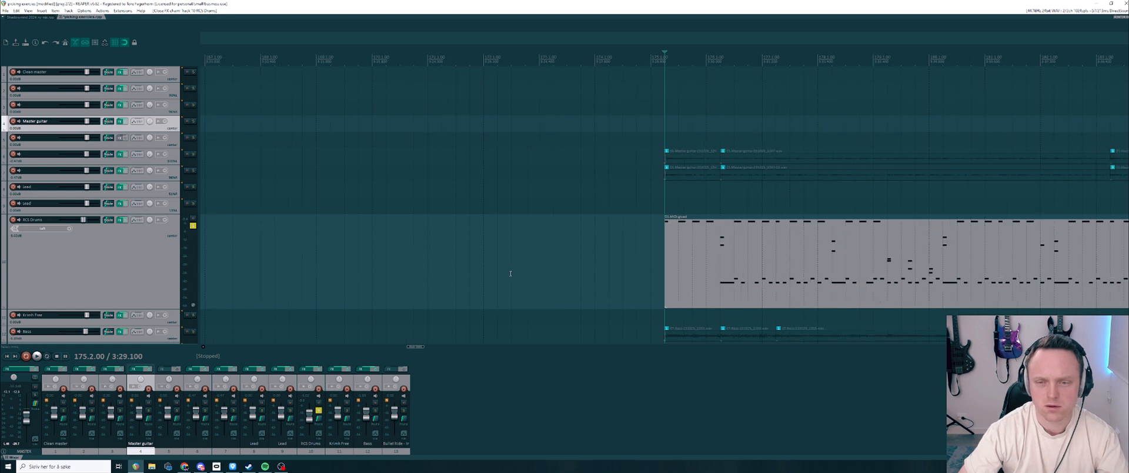
scroll(510, 274, down, 1)
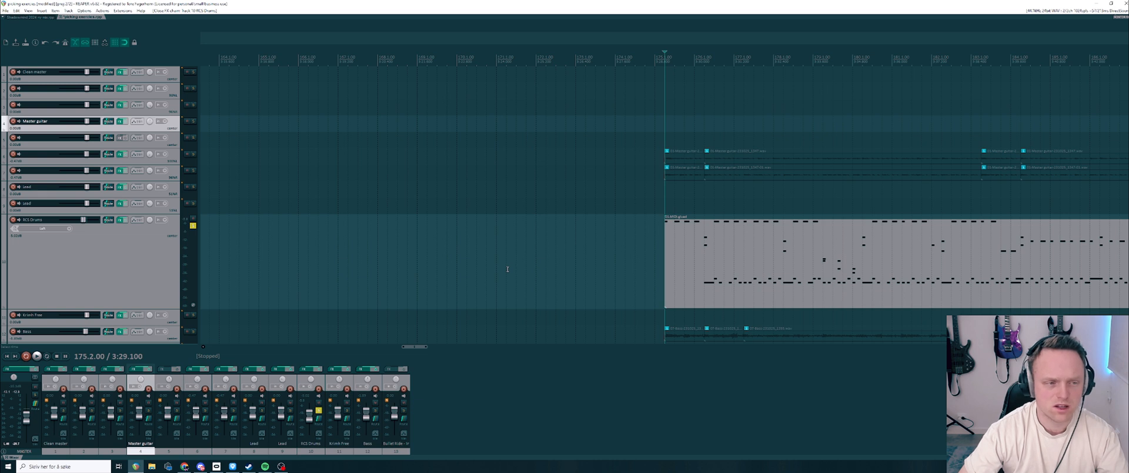
scroll(676, 277, up, 2)
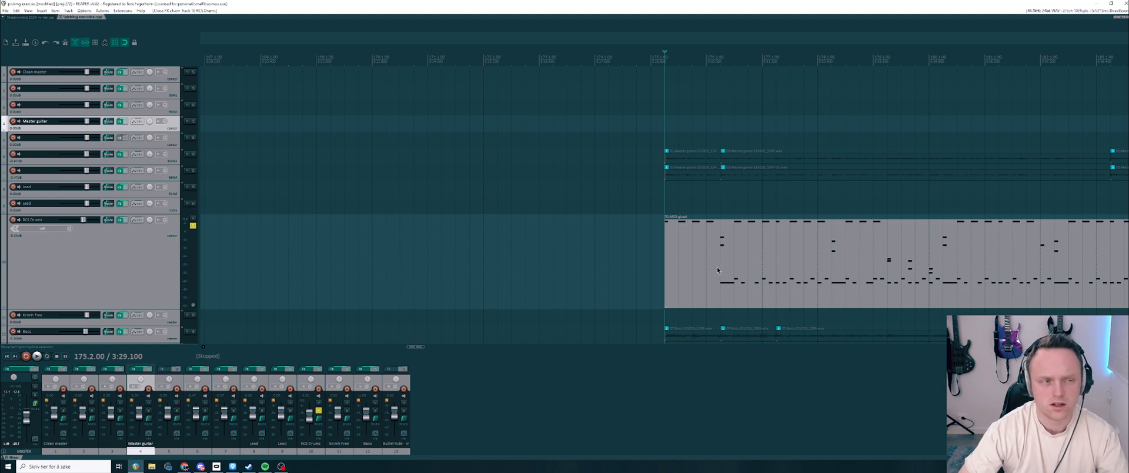
scroll(717, 270, down, 1)
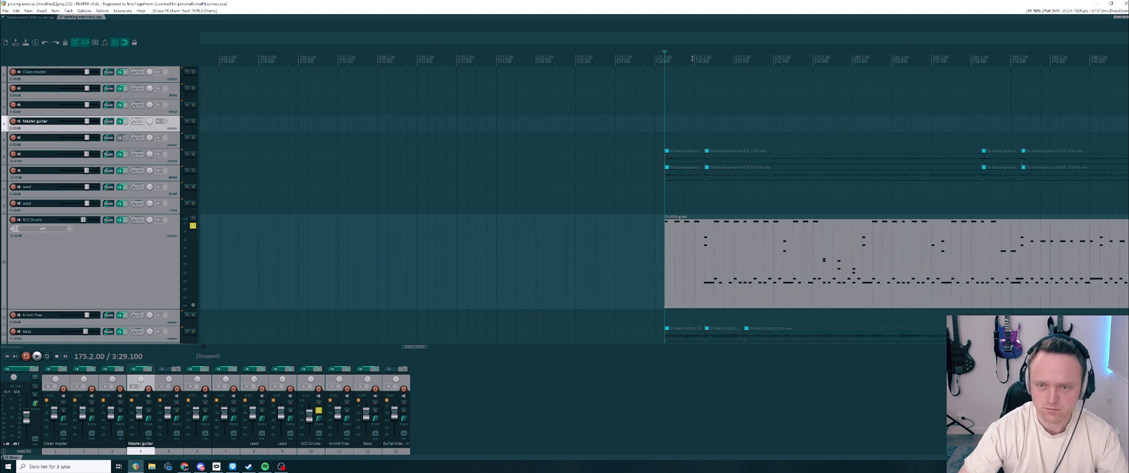
scroll(674, 122, down, 1)
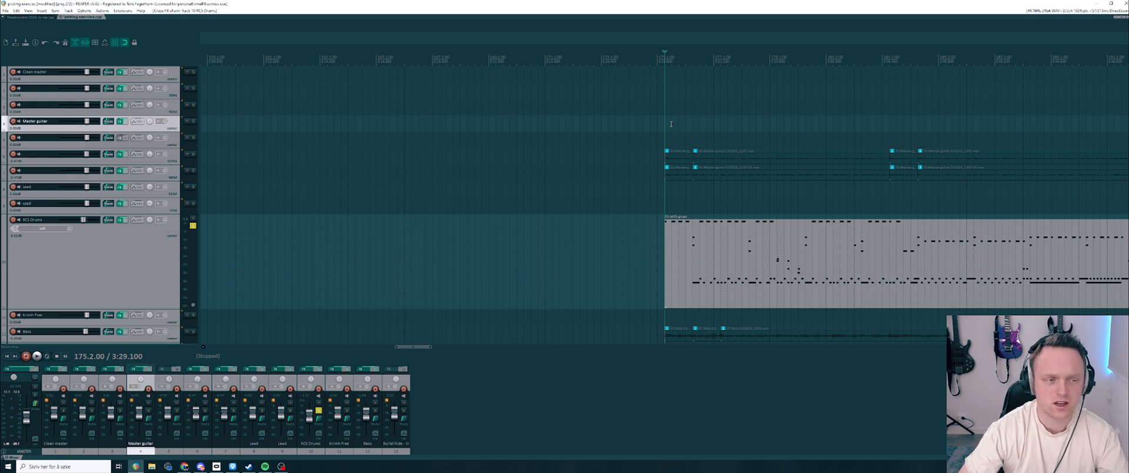
key(space)
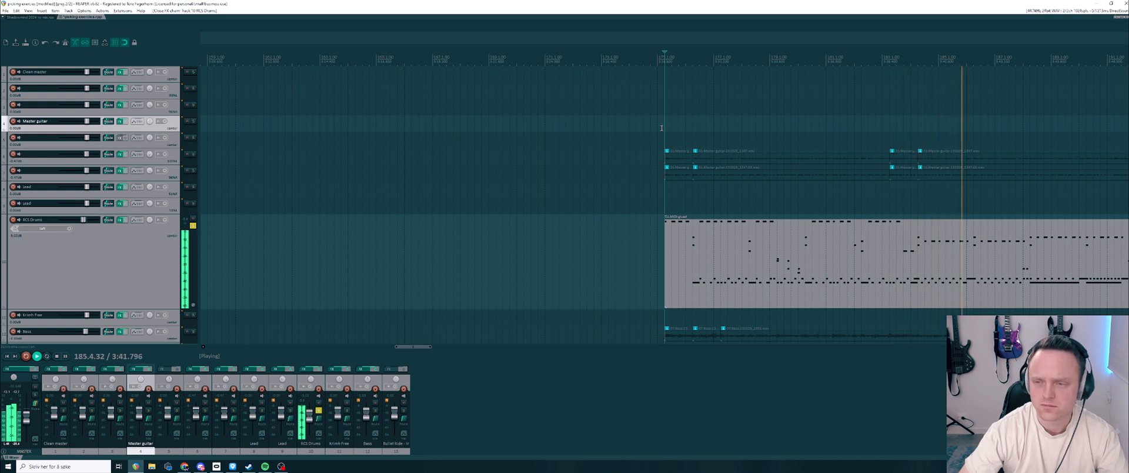
key(space)
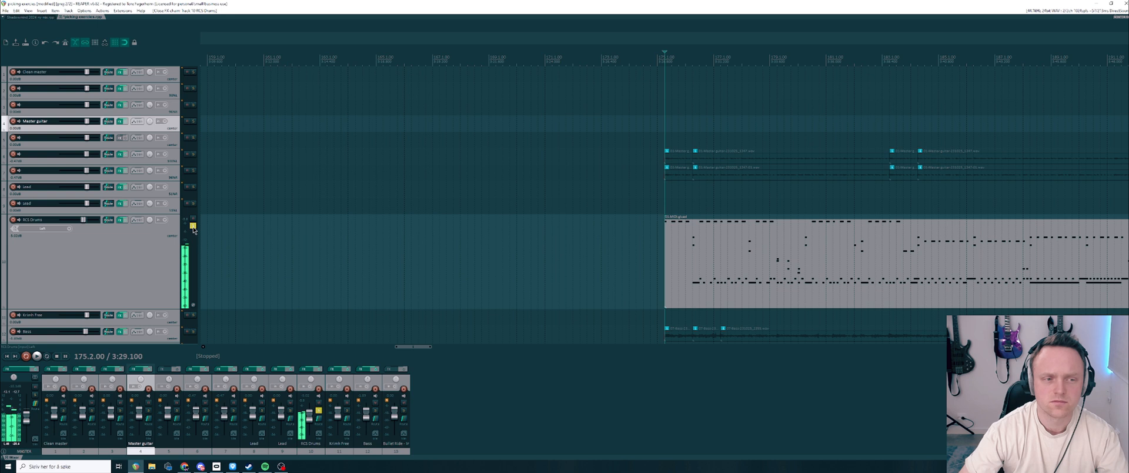
Step: Unsolo the RCS Drums track, play the full mix from 175.2.00 and stop playback
click(193, 226)
scroll(581, 240, down, 5)
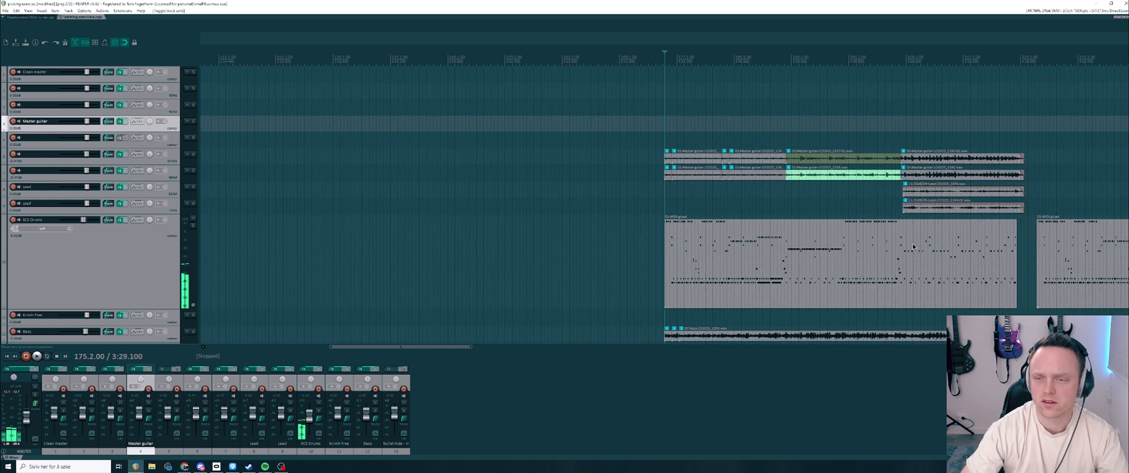
scroll(823, 247, down, 2)
scroll(748, 228, up, 4)
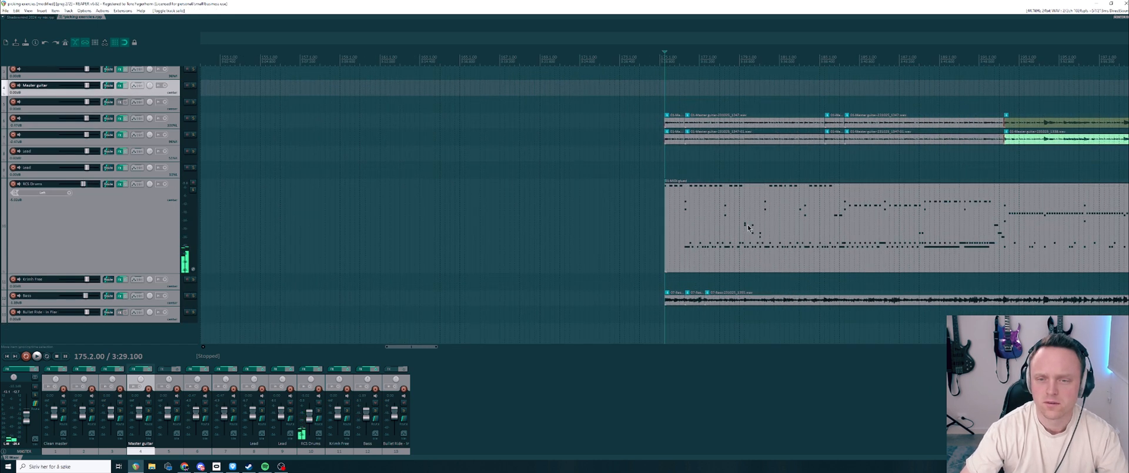
key(space)
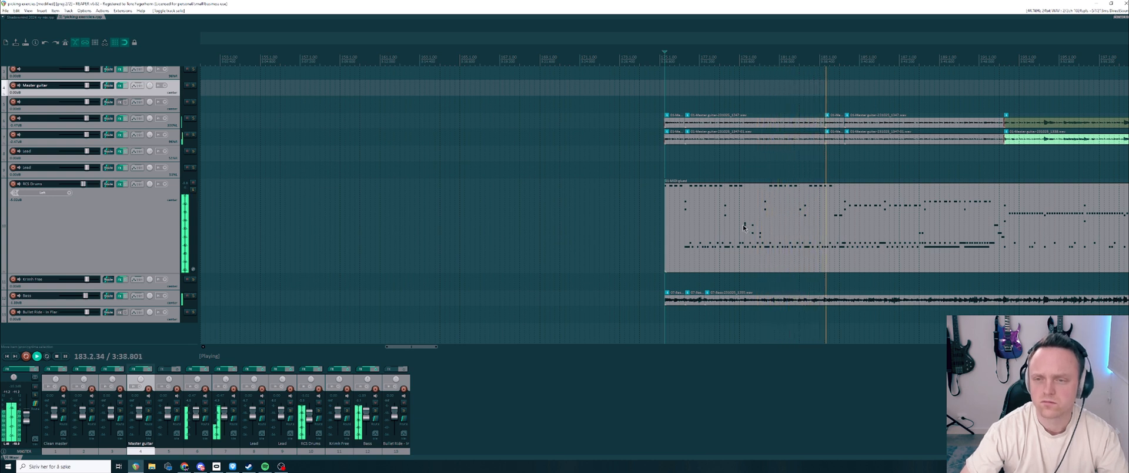
key(space)
Step: Place the playback position at 208.1.00, near the lead guitars' entry, and inspect the drum notes around it
scroll(742, 227, down, 3)
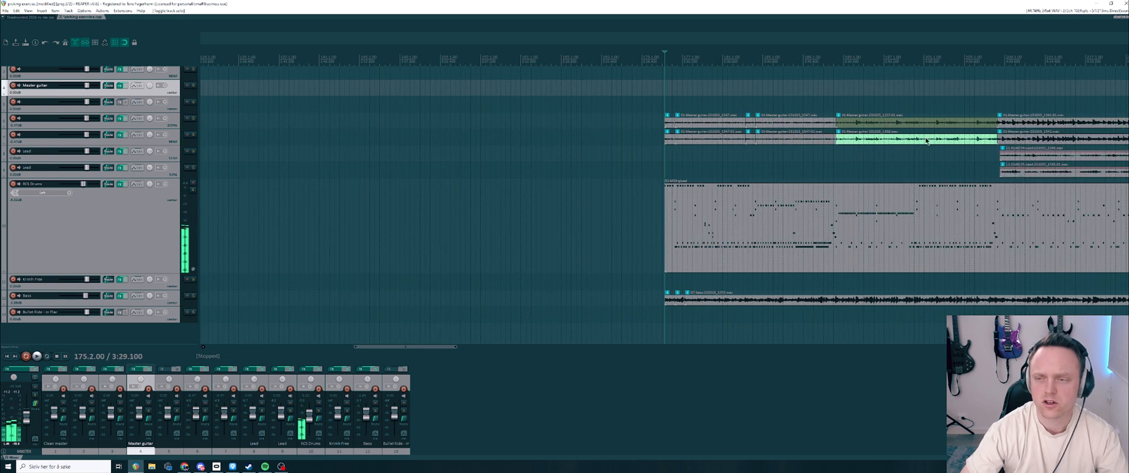
click(991, 60)
scroll(900, 174, up, 2)
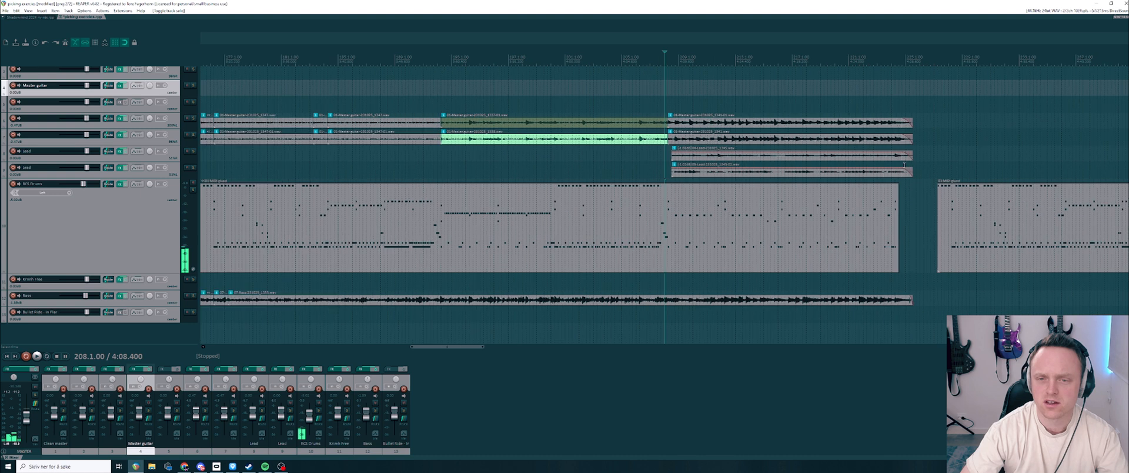
scroll(794, 252, up, 4)
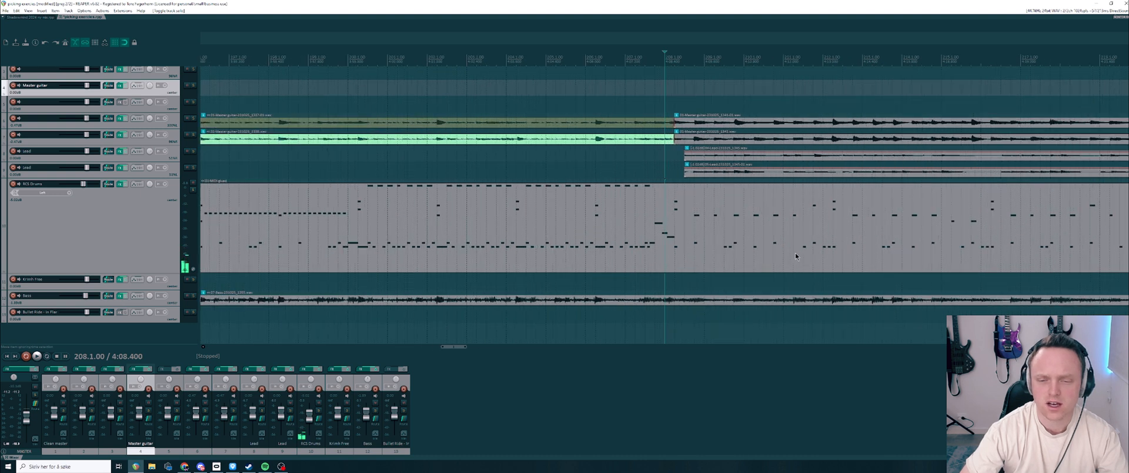
scroll(795, 252, down, 3)
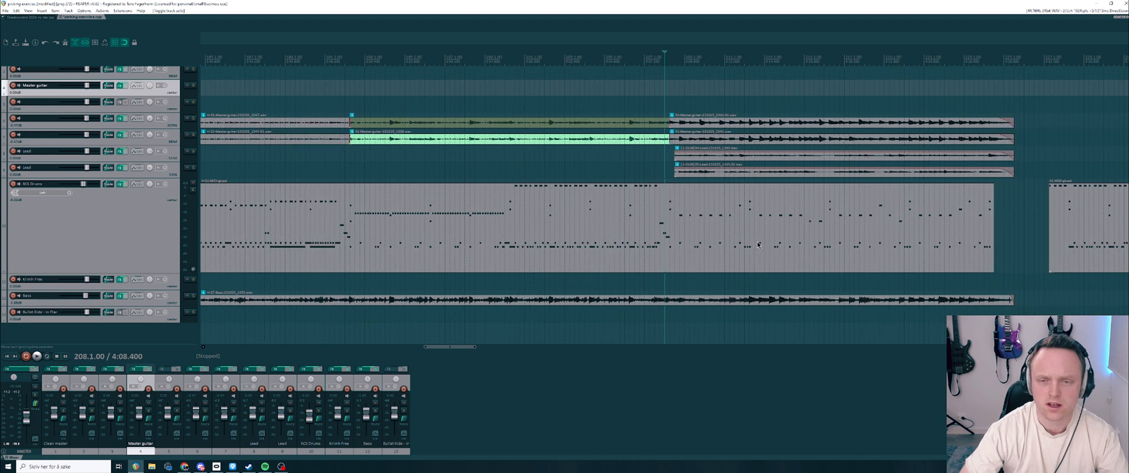
scroll(756, 241, down, 2)
scroll(757, 241, up, 1)
scroll(756, 241, down, 1)
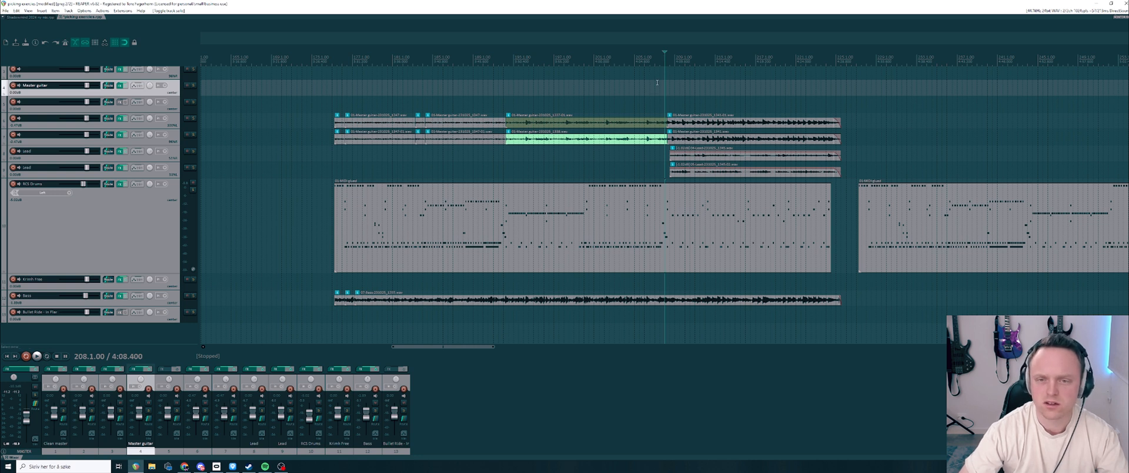
scroll(770, 194, up, 3)
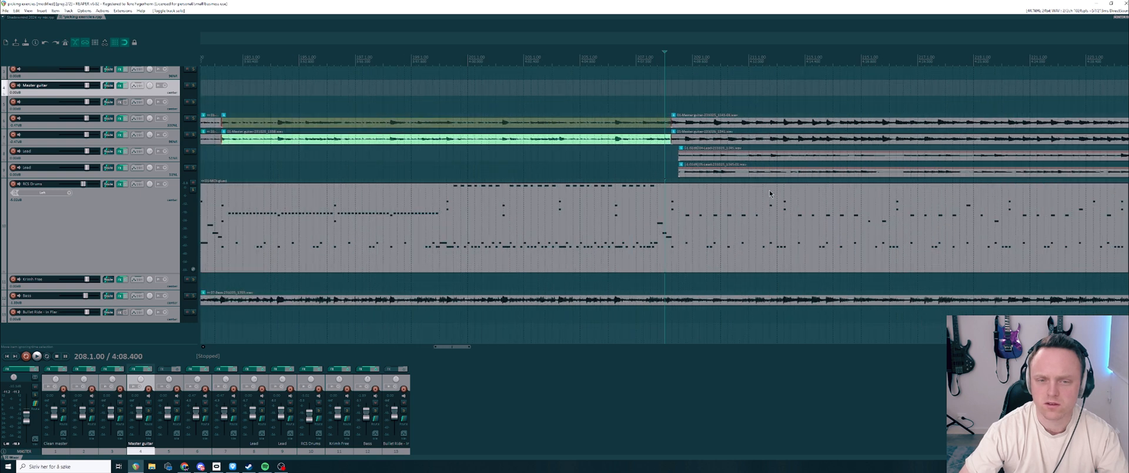
scroll(770, 194, down, 2)
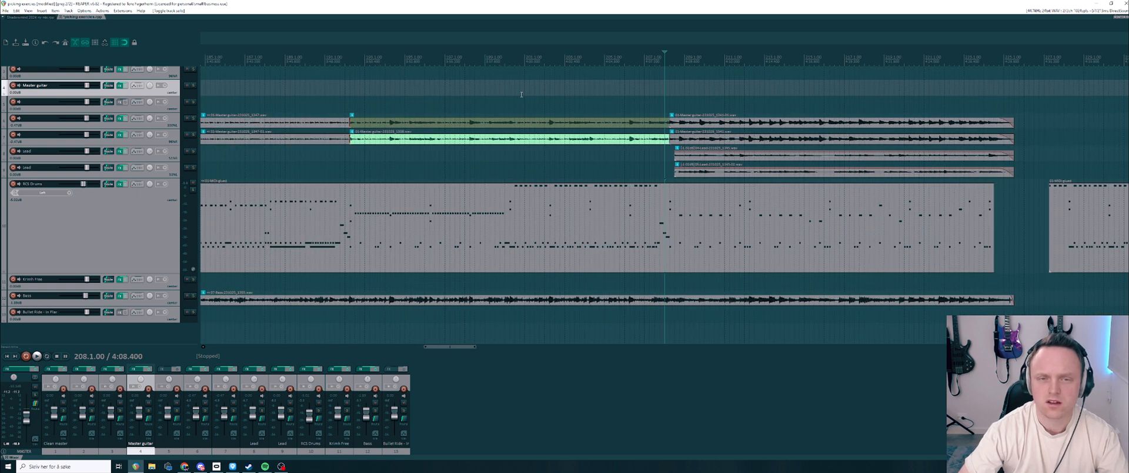
Step: Play the full mix from 207.1.00 through the lead guitar section and stop playback
click(645, 53)
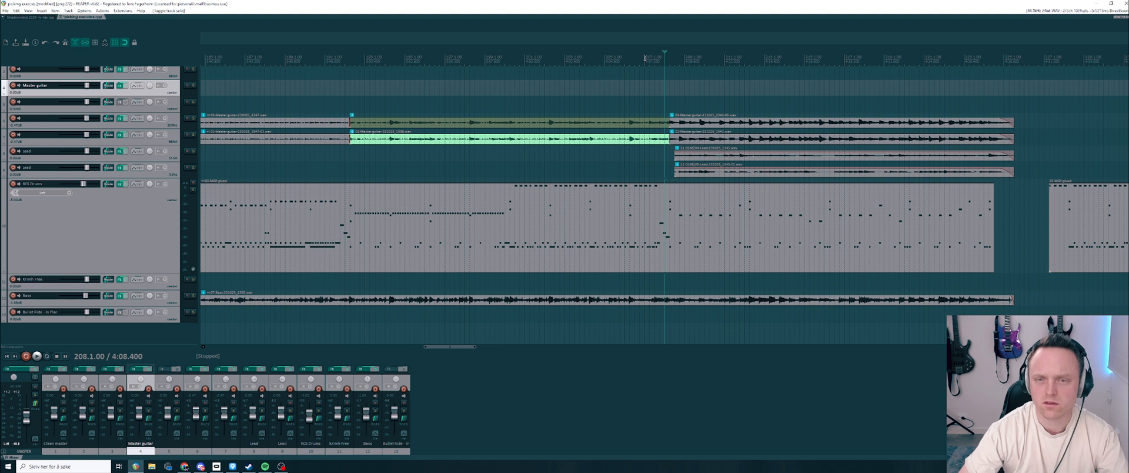
key(space)
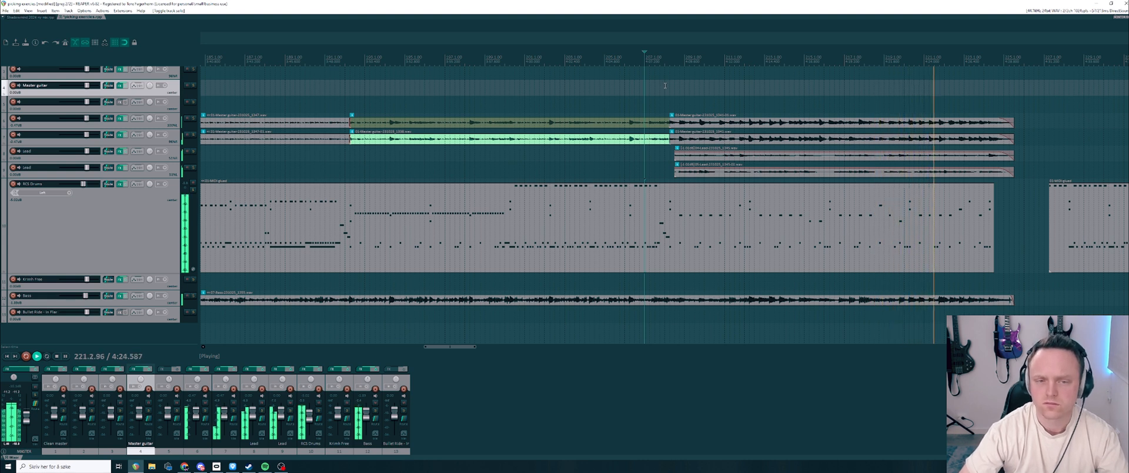
key(space)
Step: Place the playback position at 195.3.00 and inspect the middle section of the drum MIDI item
scroll(643, 130, down, 4)
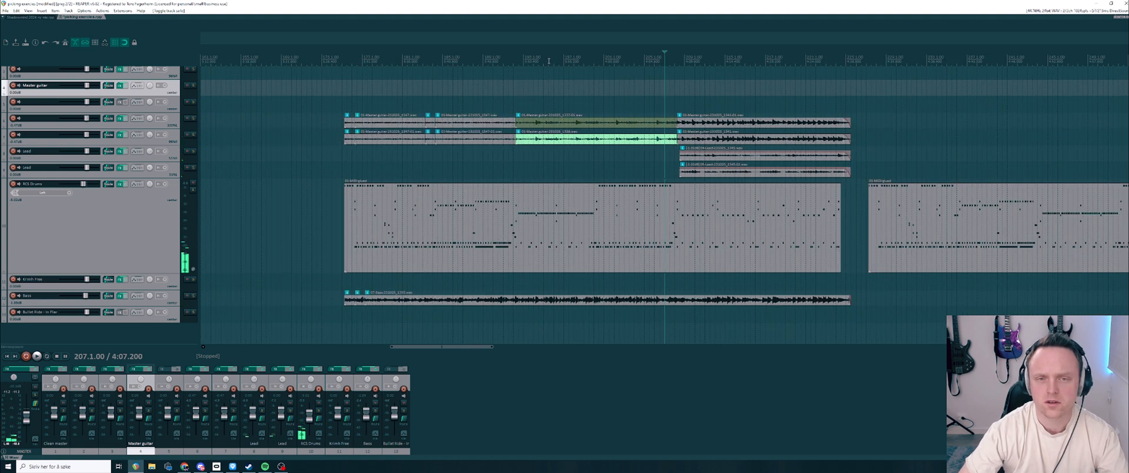
click(547, 104)
scroll(426, 176, up, 4)
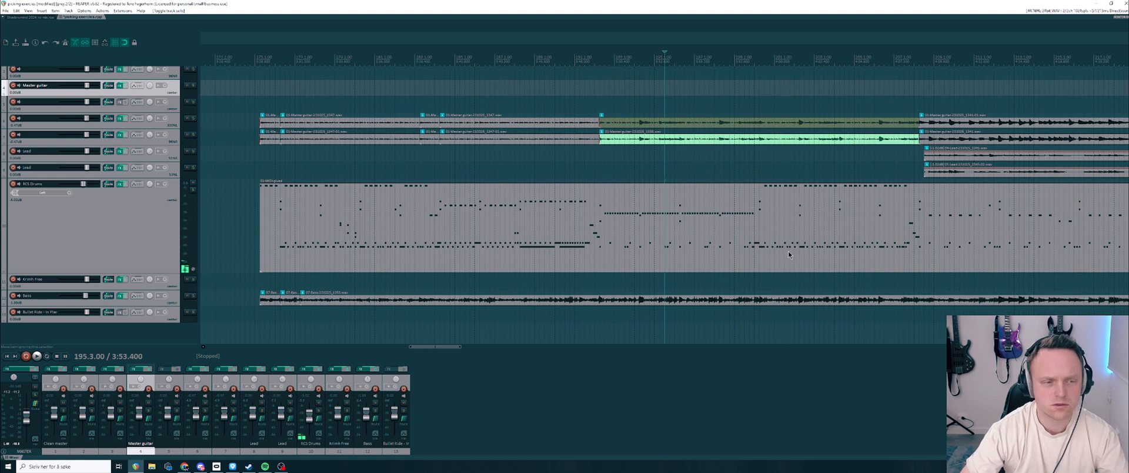
scroll(788, 251, up, 4)
scroll(645, 237, down, 4)
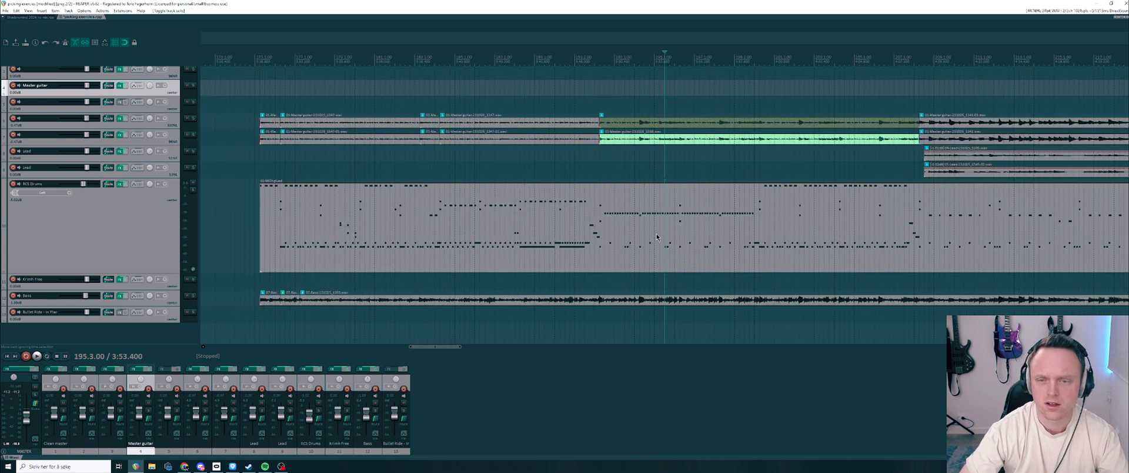
Step: Open the RCS Drums plugin, show the close channels, and raise the first cymbal fader before returning it to minimum
click(121, 184)
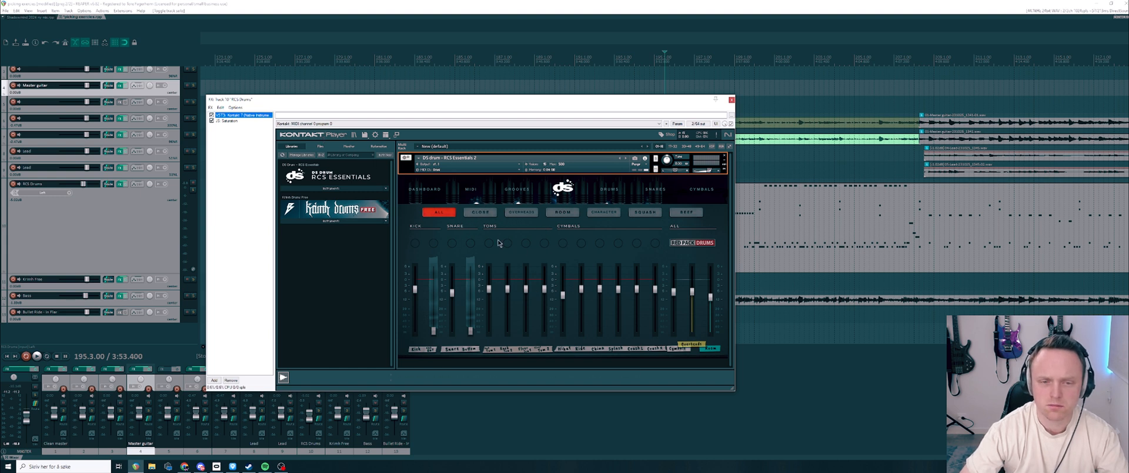
click(479, 212)
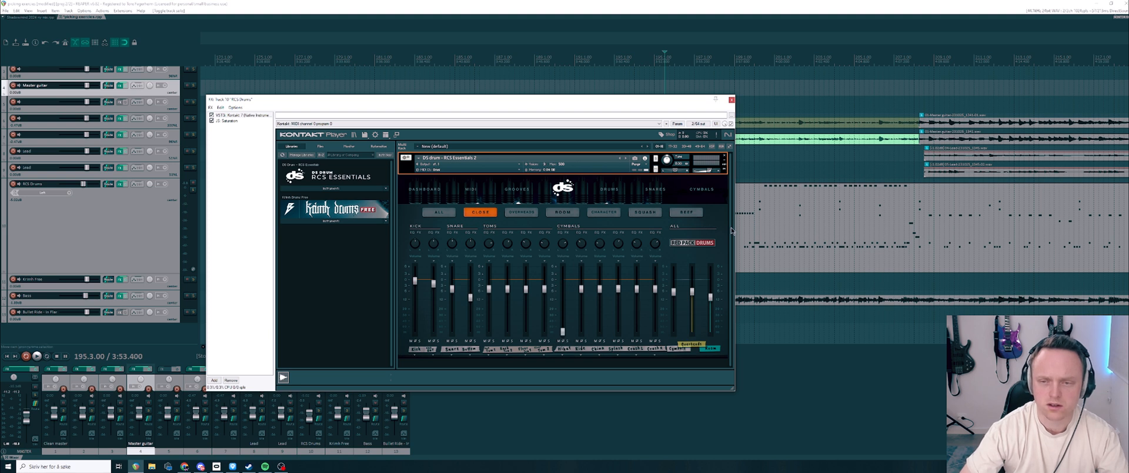
drag(562, 332, 565, 296)
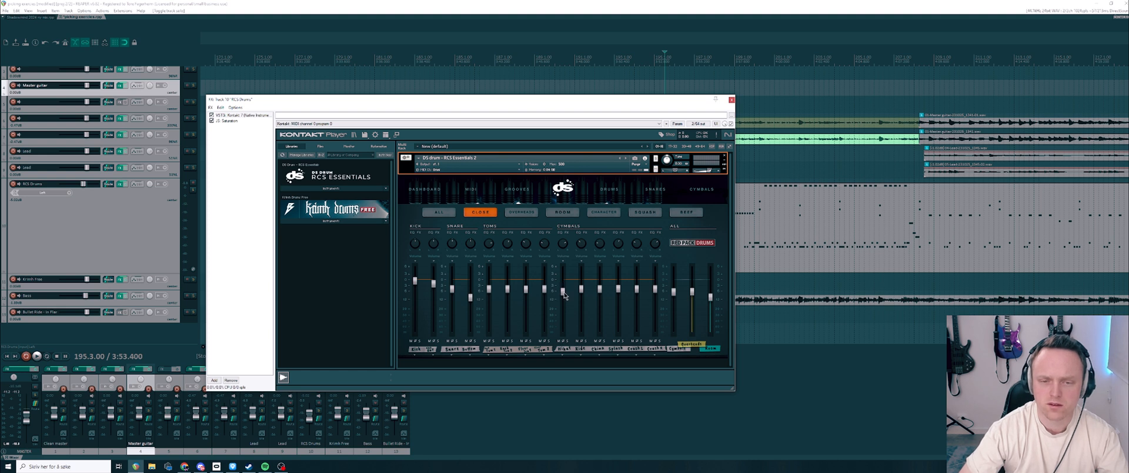
drag(563, 280, 562, 278)
drag(564, 272, 565, 332)
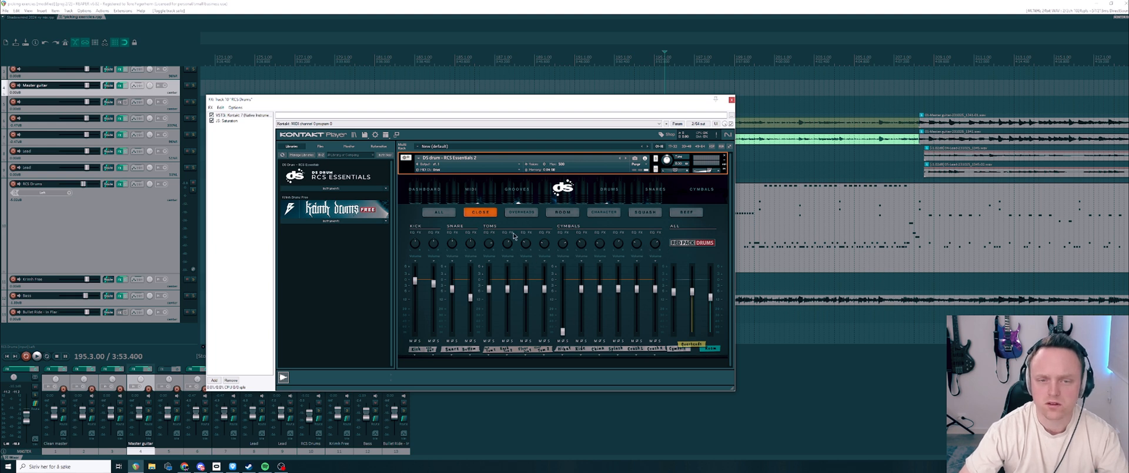
Step: Go through the overhead, room, character and squash channels, and return to the all-channels view
click(521, 212)
click(564, 216)
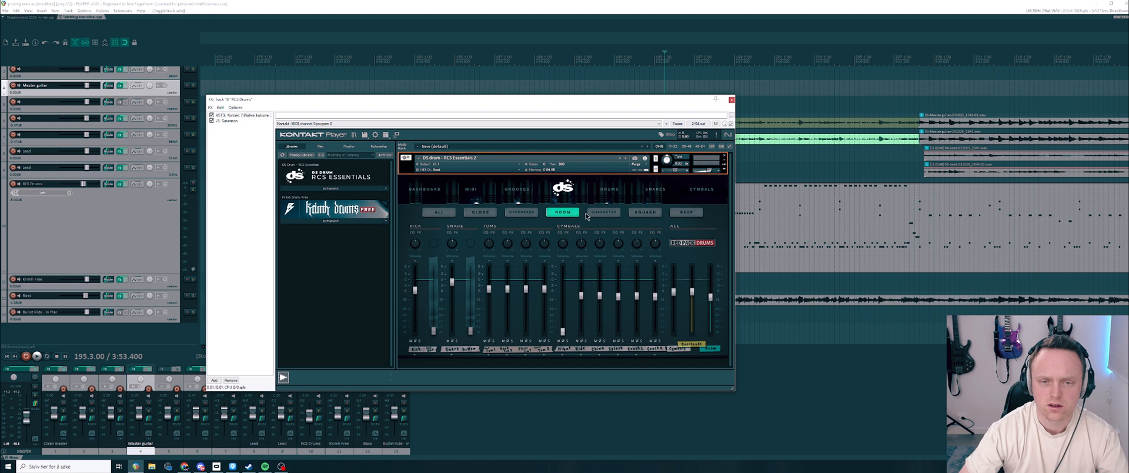
click(593, 216)
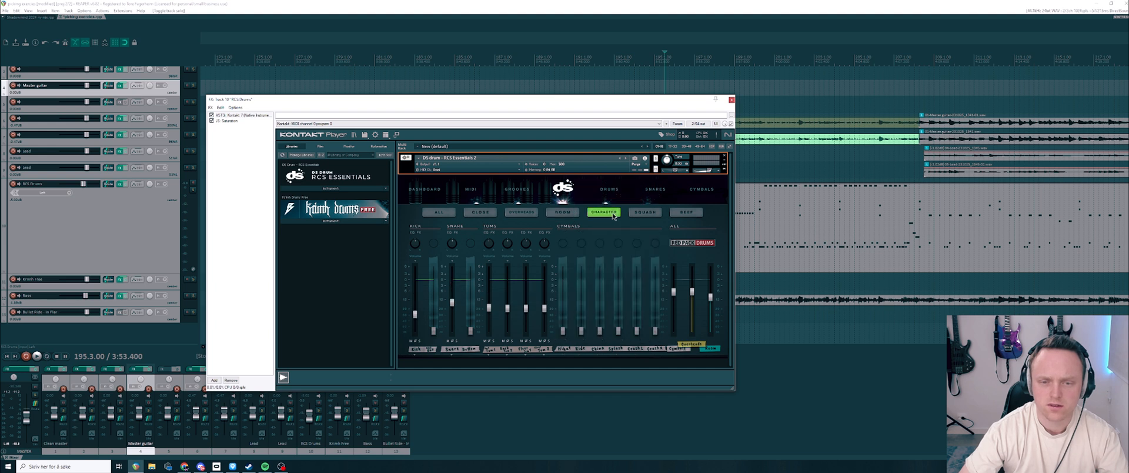
click(645, 212)
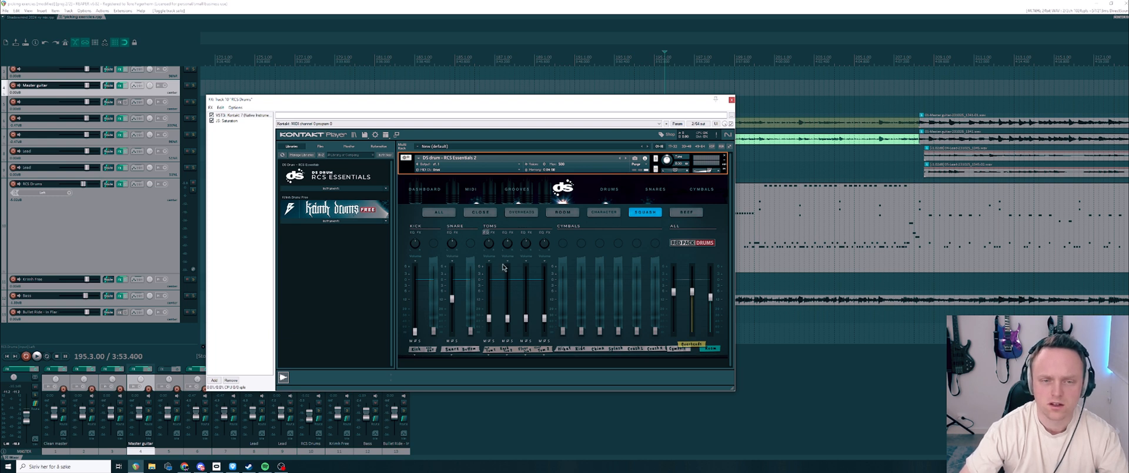
click(447, 213)
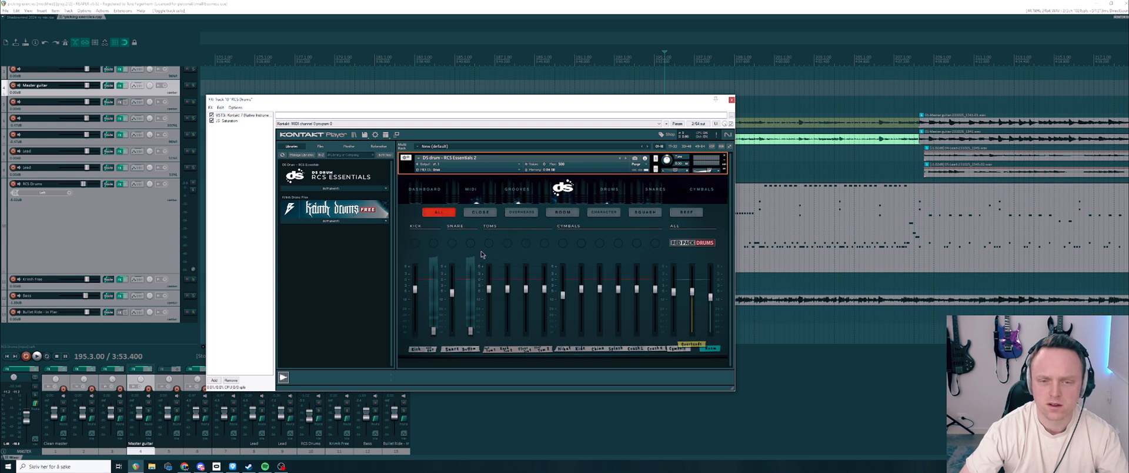
Step: Review the close and beef channels, return to the all-channels view and close the plugin window
click(477, 214)
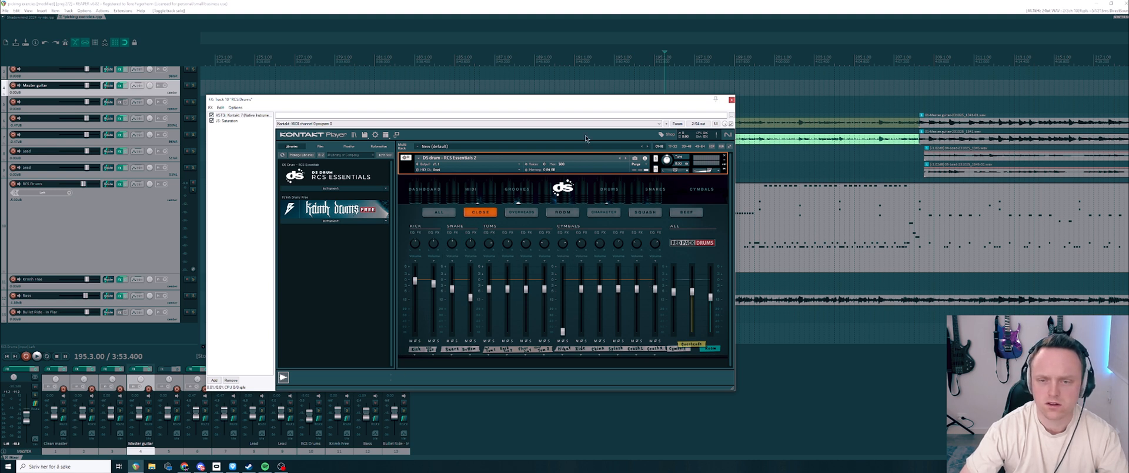
click(688, 212)
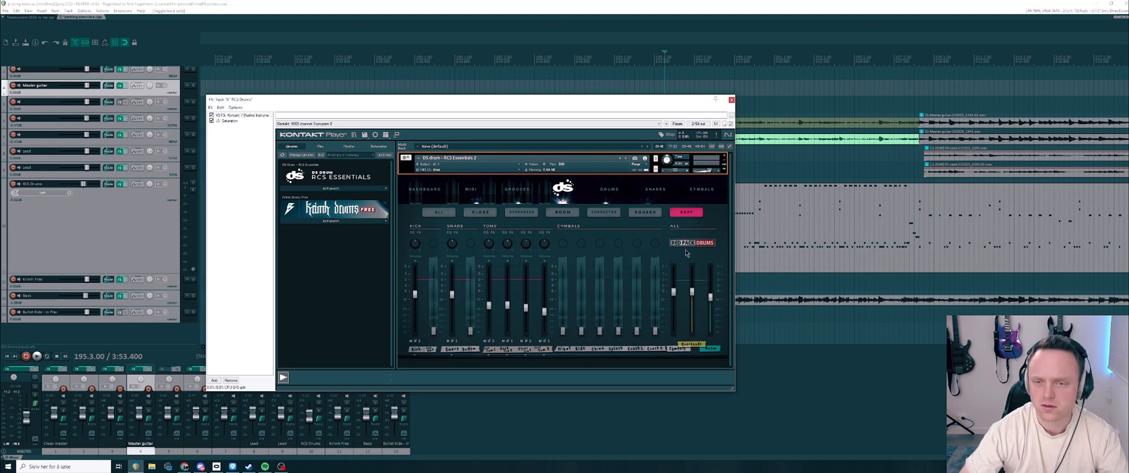
click(438, 212)
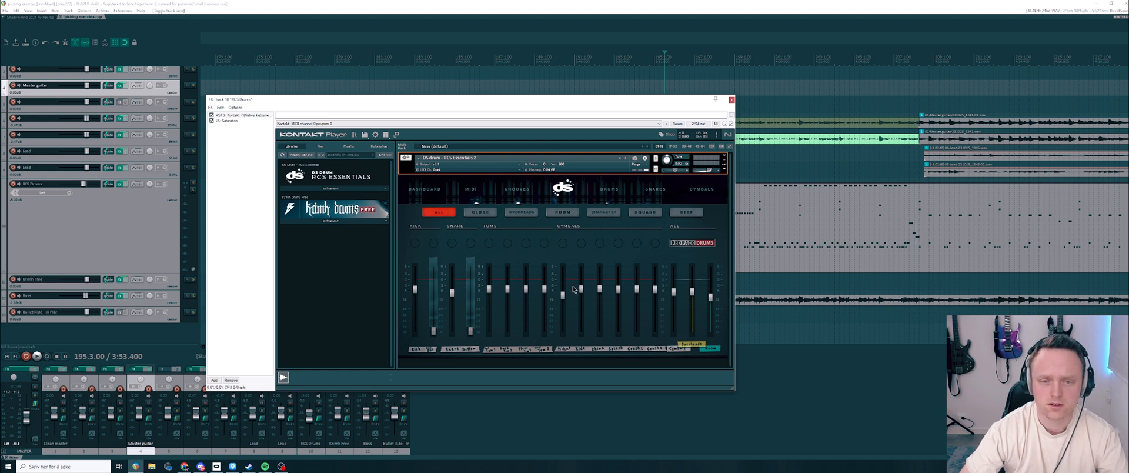
click(731, 100)
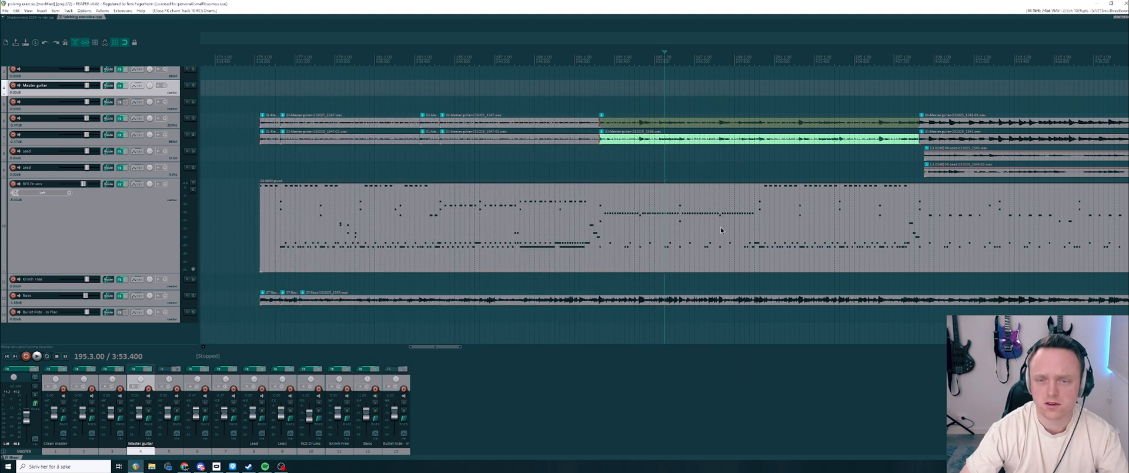
Step: Move the playback position to 201.1.00, inspect the drum notes, and reposition it at 200.1.00 on the lower Lead track
scroll(723, 229, down, 2)
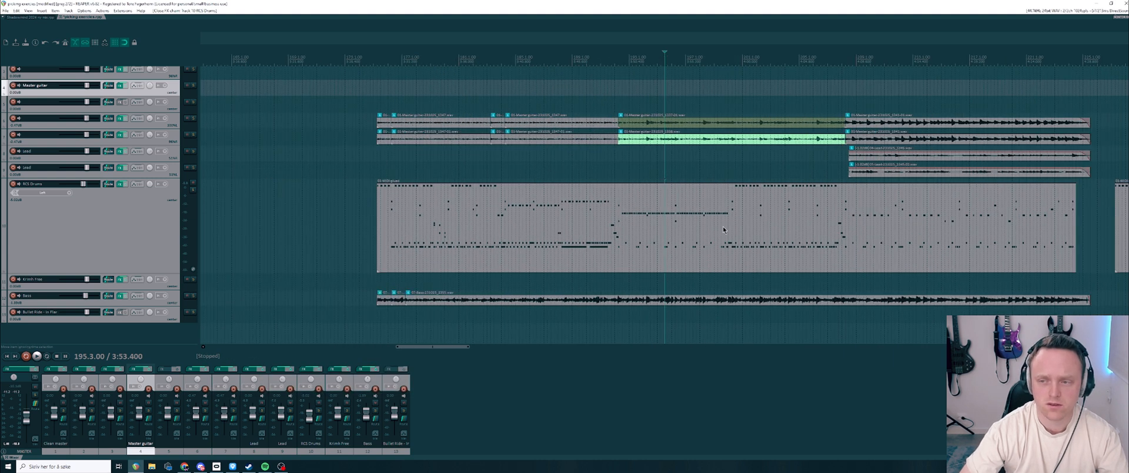
click(742, 60)
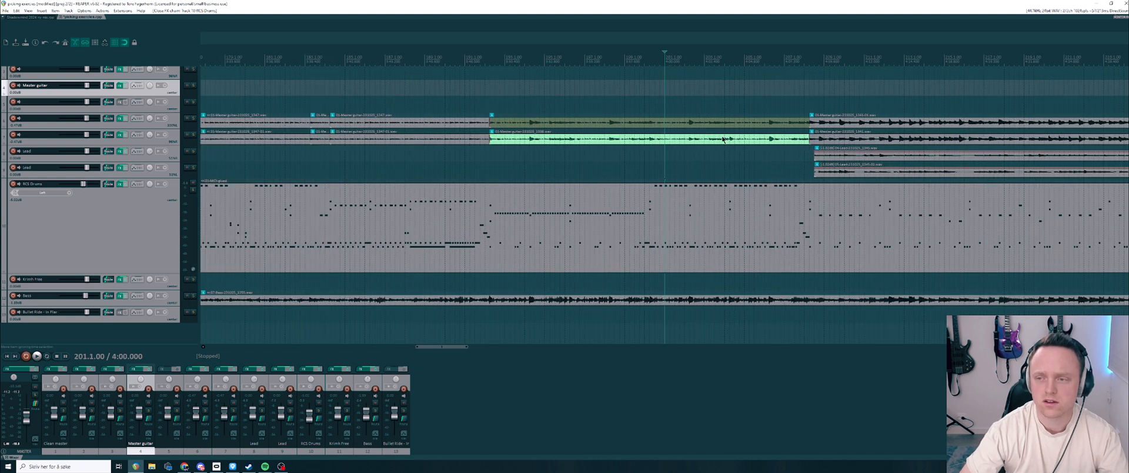
scroll(699, 165, up, 2)
scroll(686, 175, down, 2)
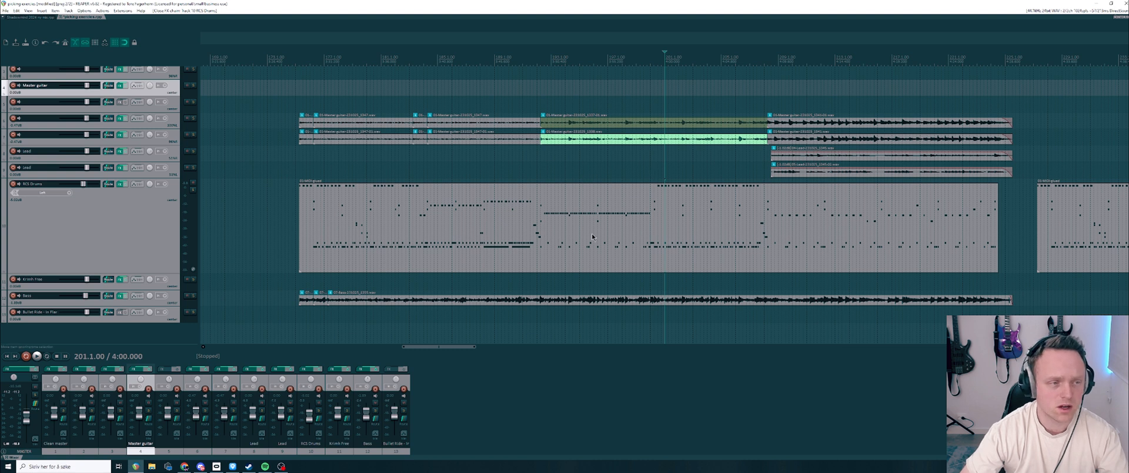
click(650, 169)
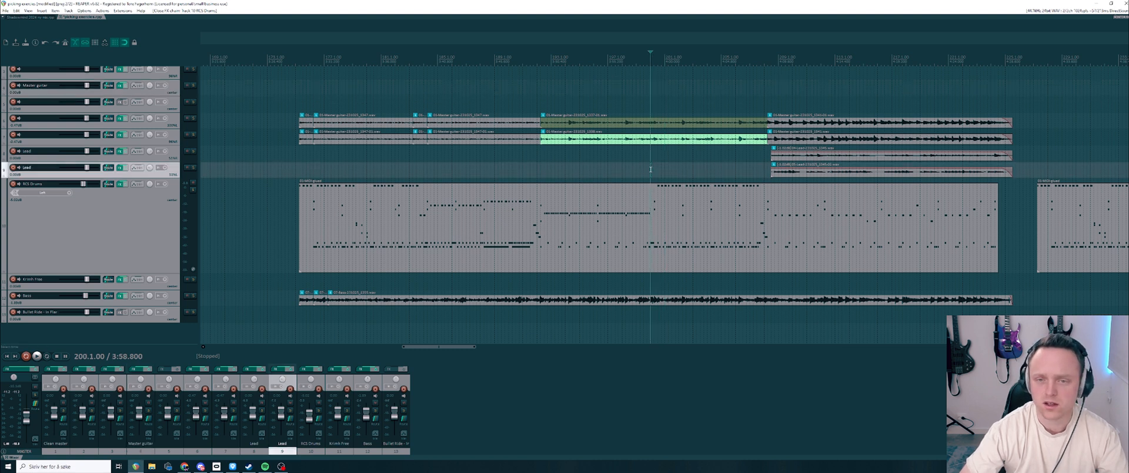